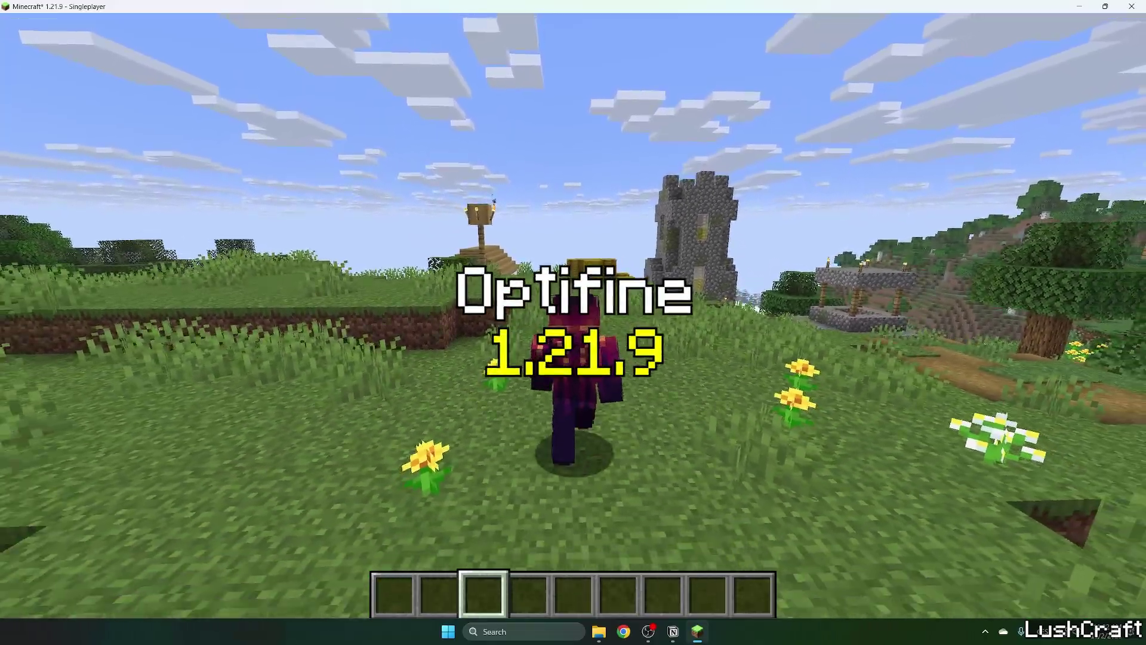
Show the debug overlay to examine the running Minecraft and OptiFine version, and hide it again.
{"action": "key", "text": "F3"}
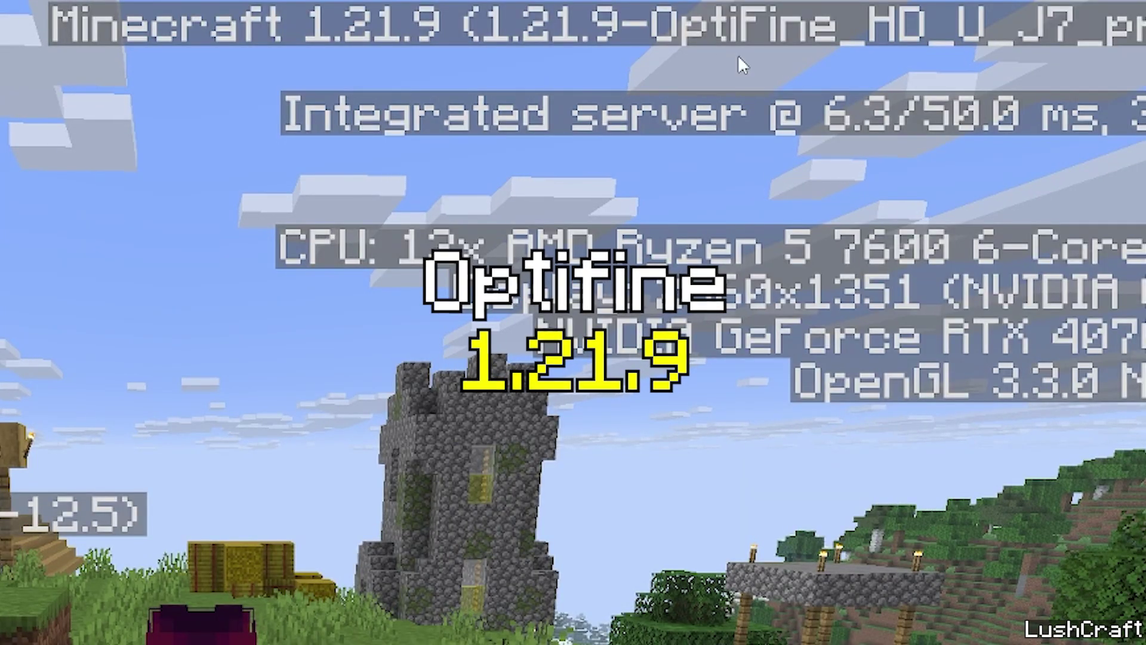
{"action": "key", "text": "w"}
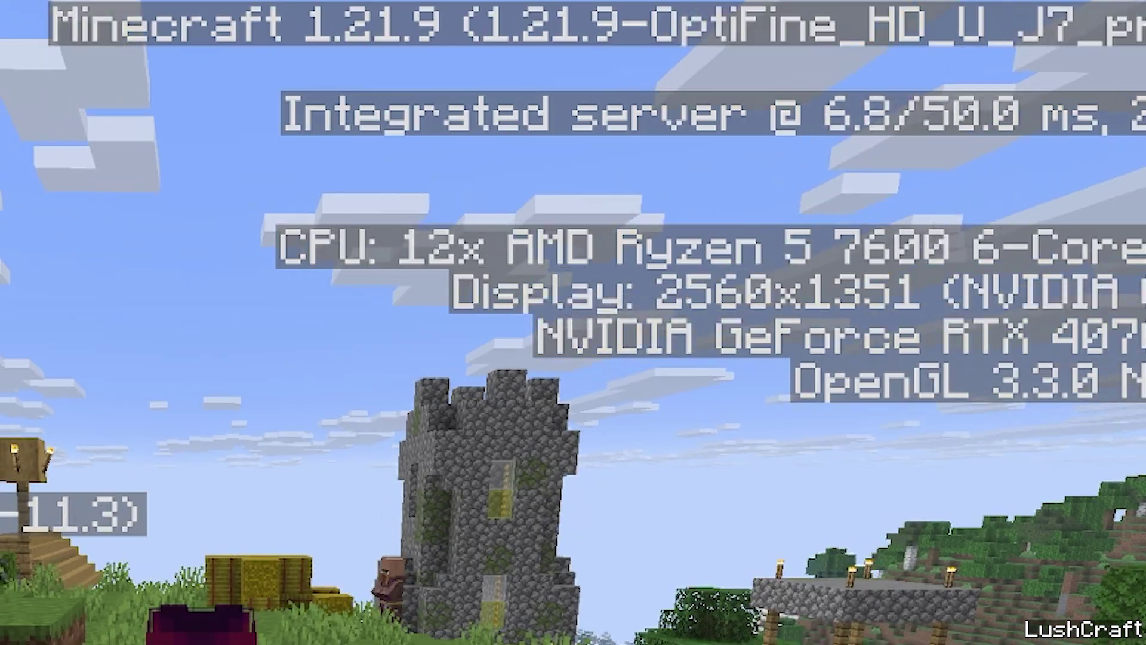
{"action": "key", "text": "s"}
{"action": "key", "text": "F3"}
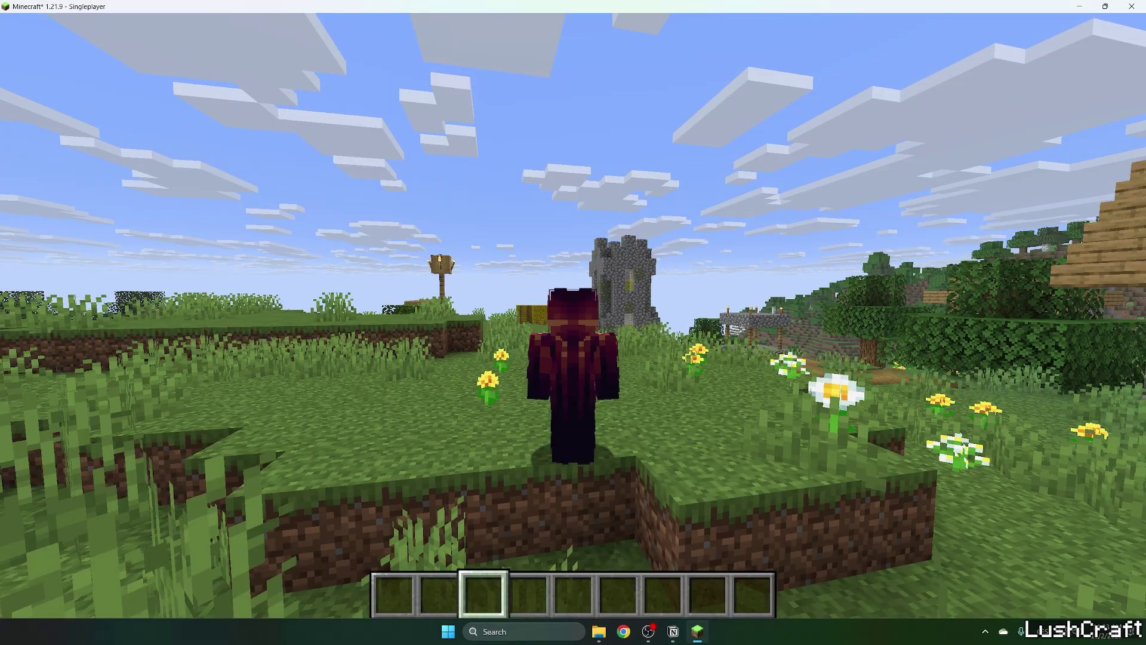
{"action": "key", "text": "s"}
{"action": "key", "text": "F5"}
{"action": "key", "text": "F5"}
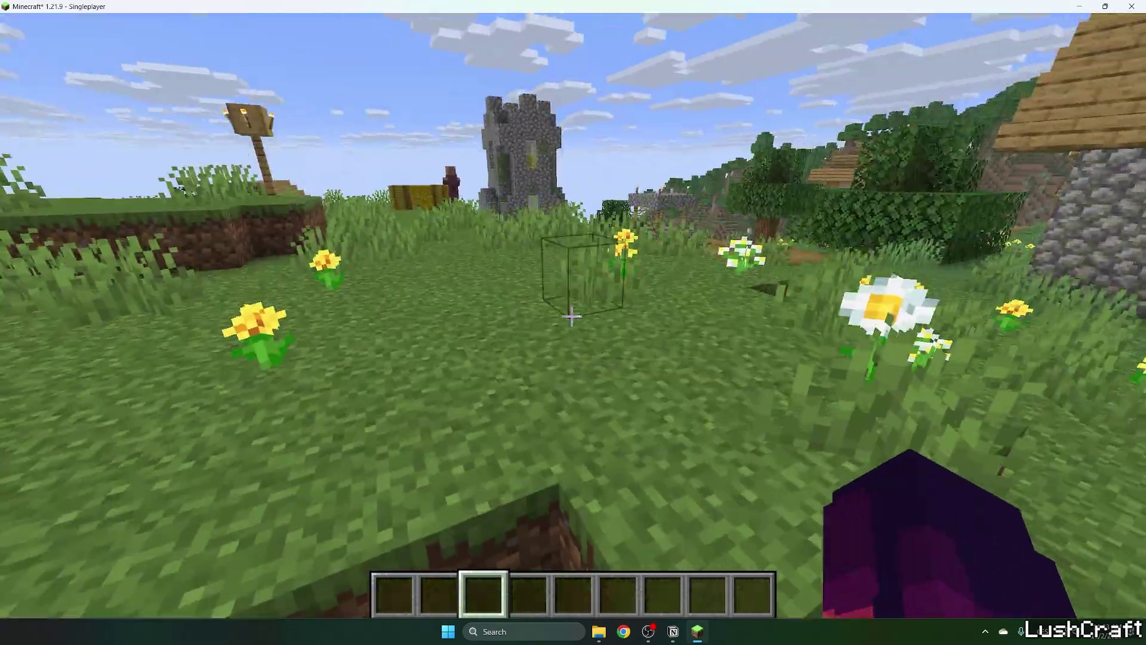
{"action": "key", "text": "c"}
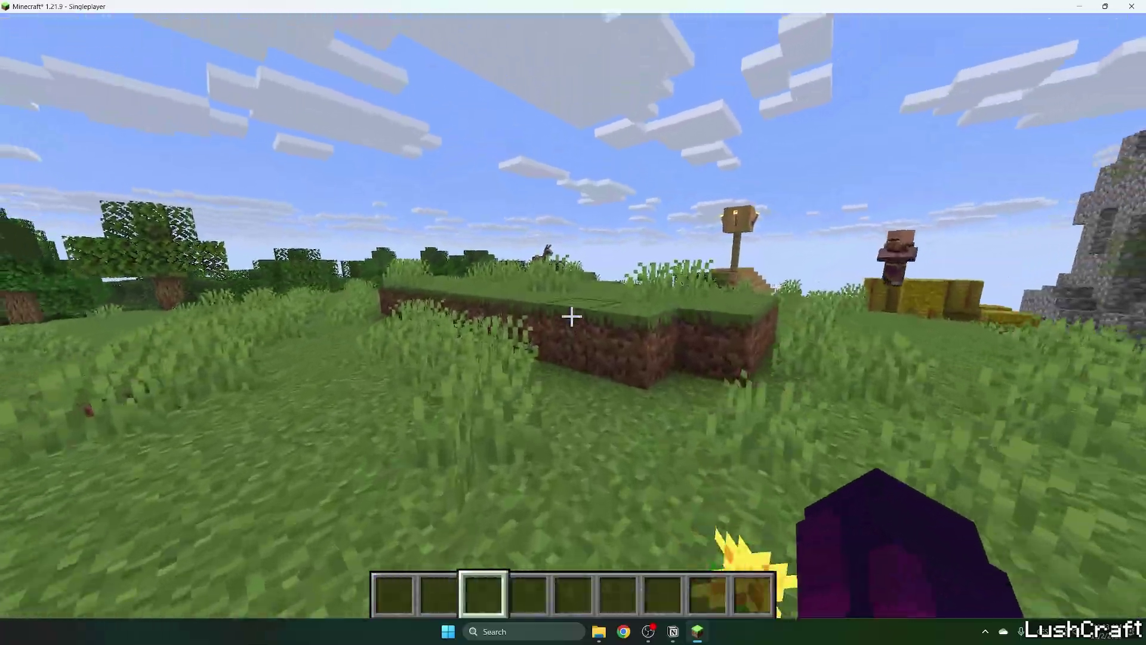
{"action": "key", "text": "w"}
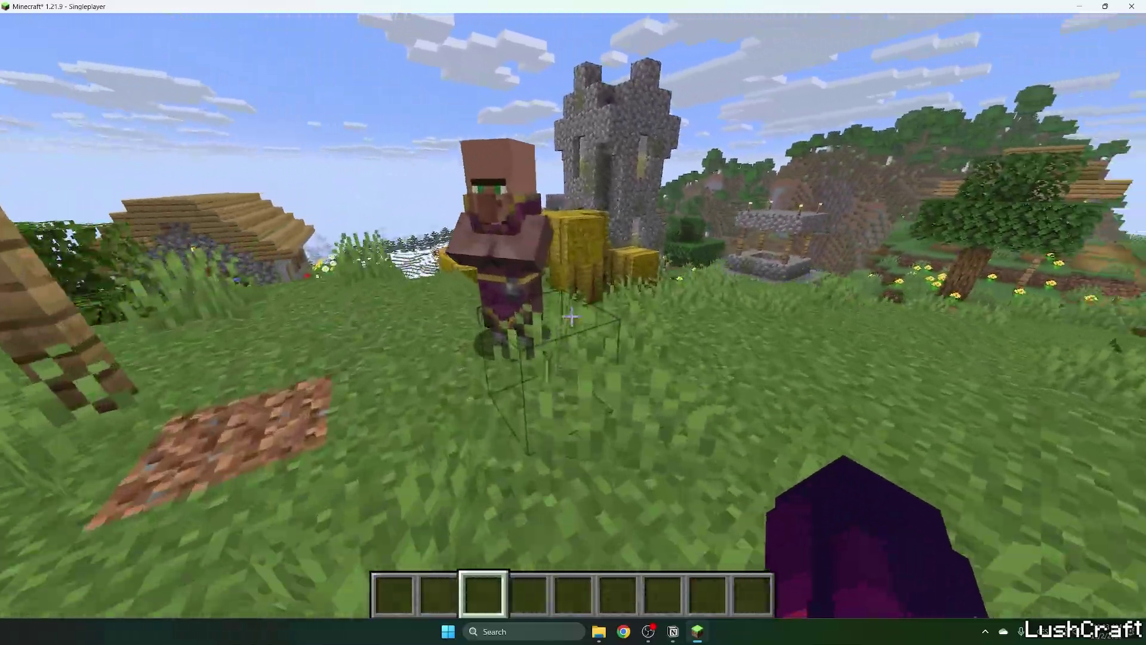
{"action": "key", "text": "w"}
{"action": "key", "text": "space"}
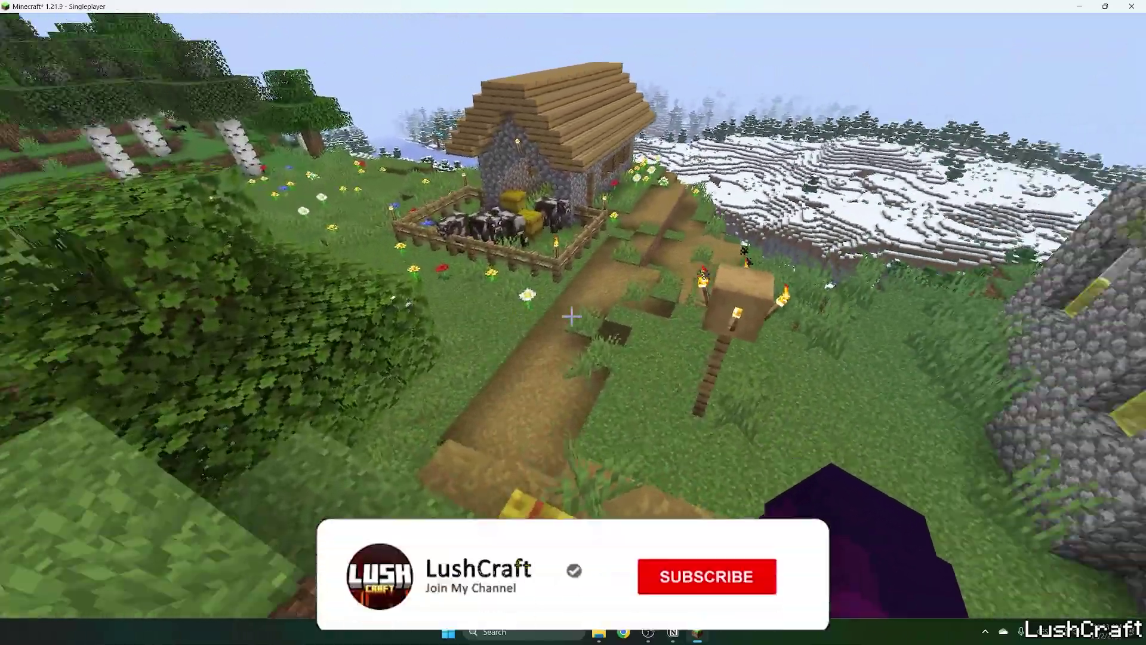
{"action": "key", "text": "w"}
{"action": "key", "text": "shift"}
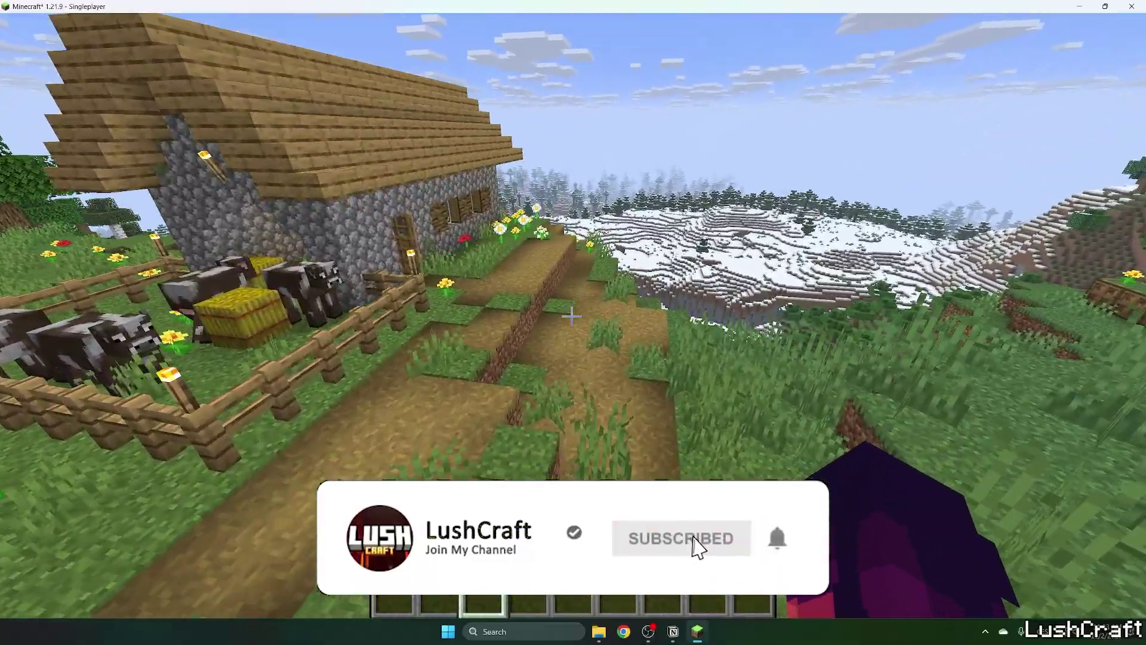
{"action": "key", "text": "w"}
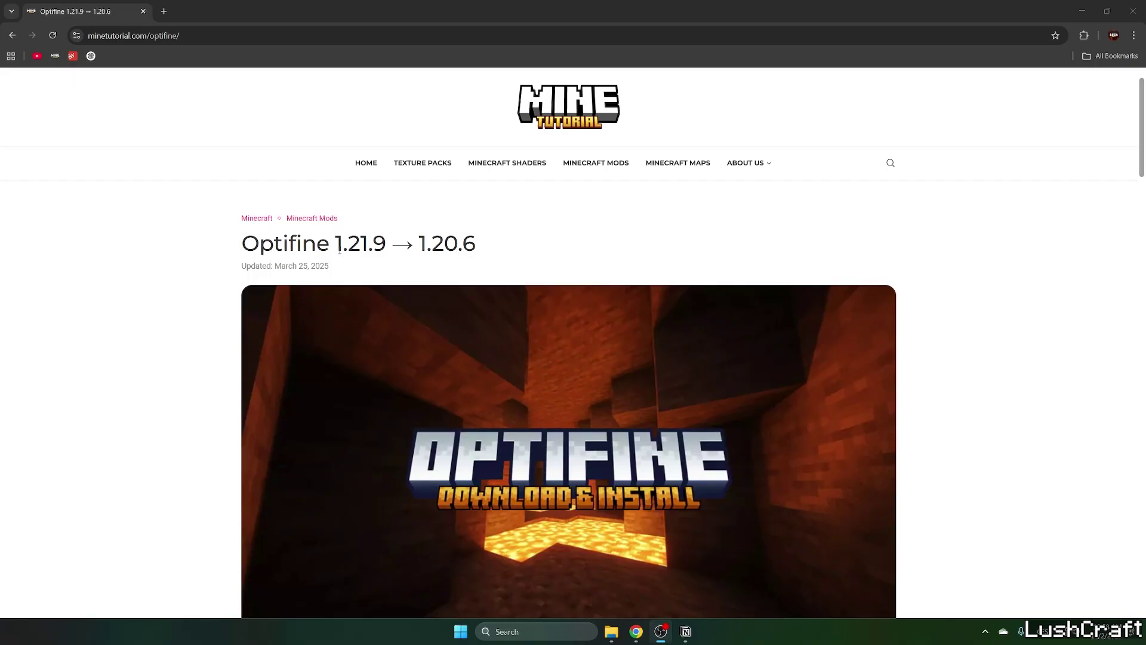
Find the download links near the end of the OptiFine article and open "[1.21.x – 1.20.x] Optifine for Minecraft".
{"action": "scroll", "coordinate": [236, 254], "scroll_direction": "down", "scroll_amount": 8}
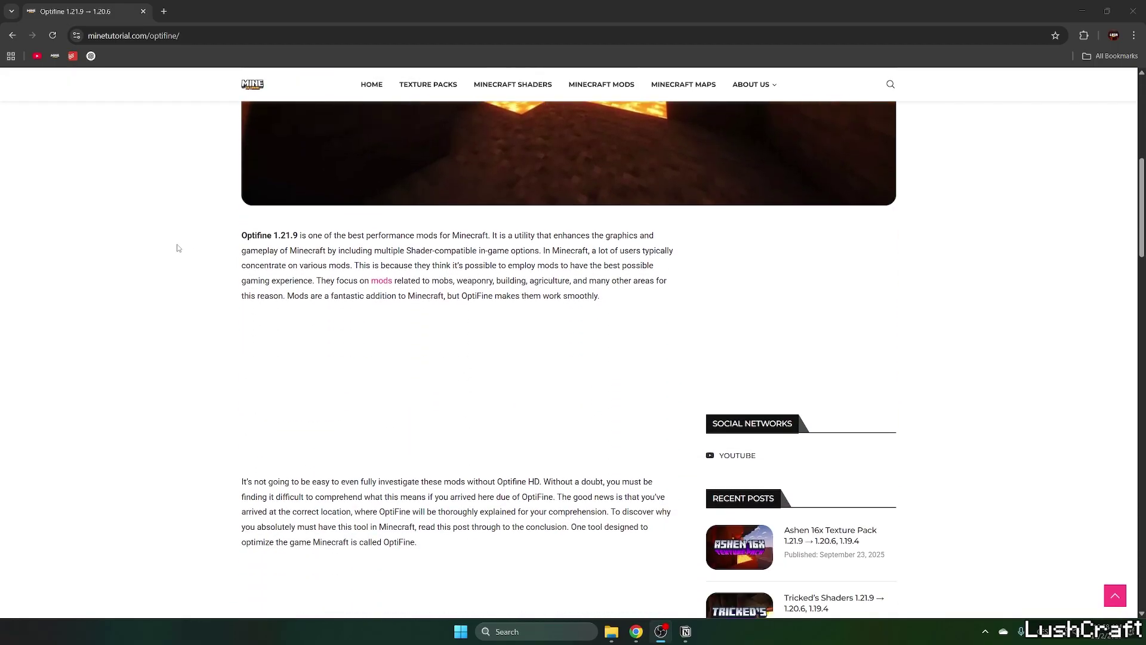
{"action": "scroll", "coordinate": [382, 269], "scroll_direction": "down", "scroll_amount": 12}
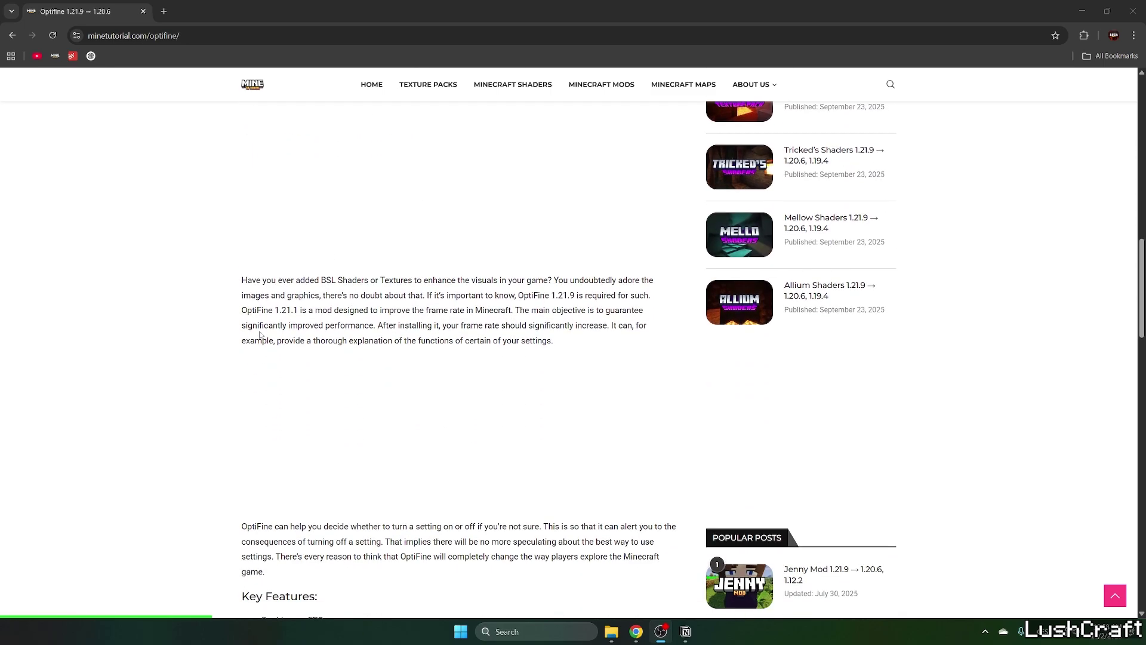
{"action": "scroll", "coordinate": [241, 330], "scroll_direction": "down", "scroll_amount": 10}
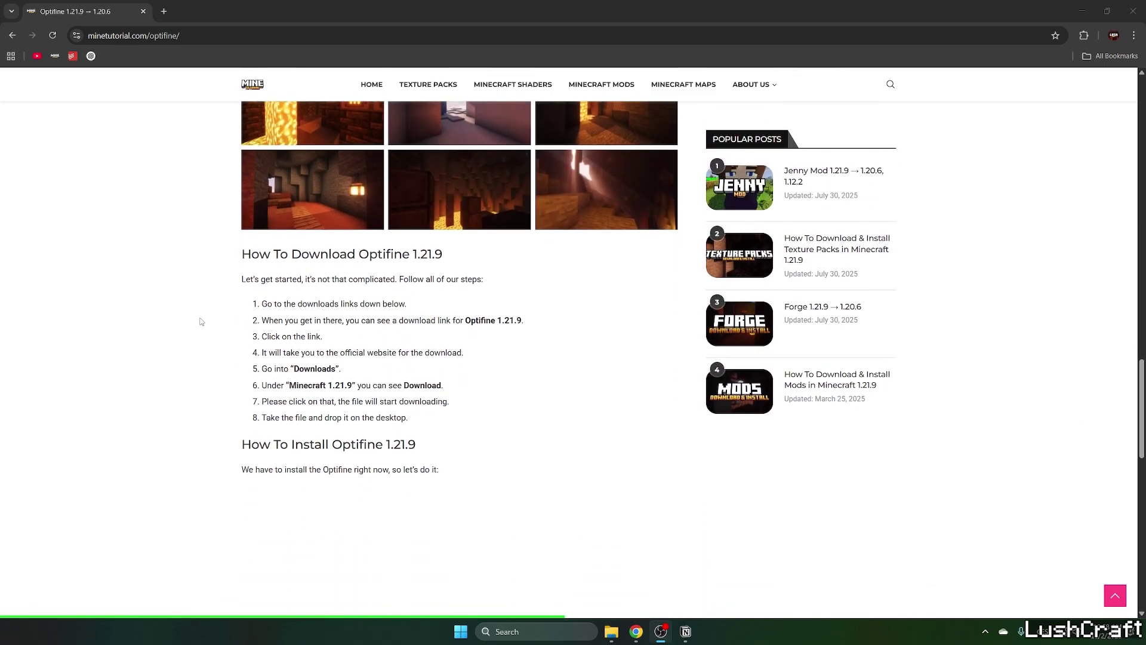
{"action": "scroll", "coordinate": [201, 322], "scroll_direction": "down", "scroll_amount": 8}
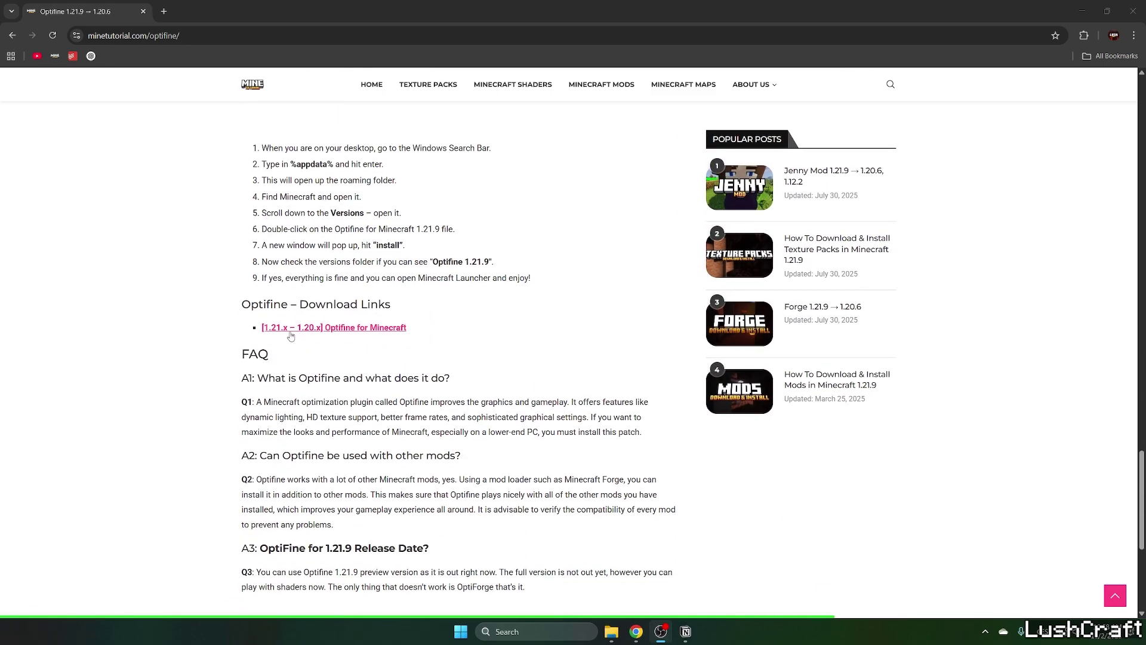
{"action": "left_click", "coordinate": [443, 329]}
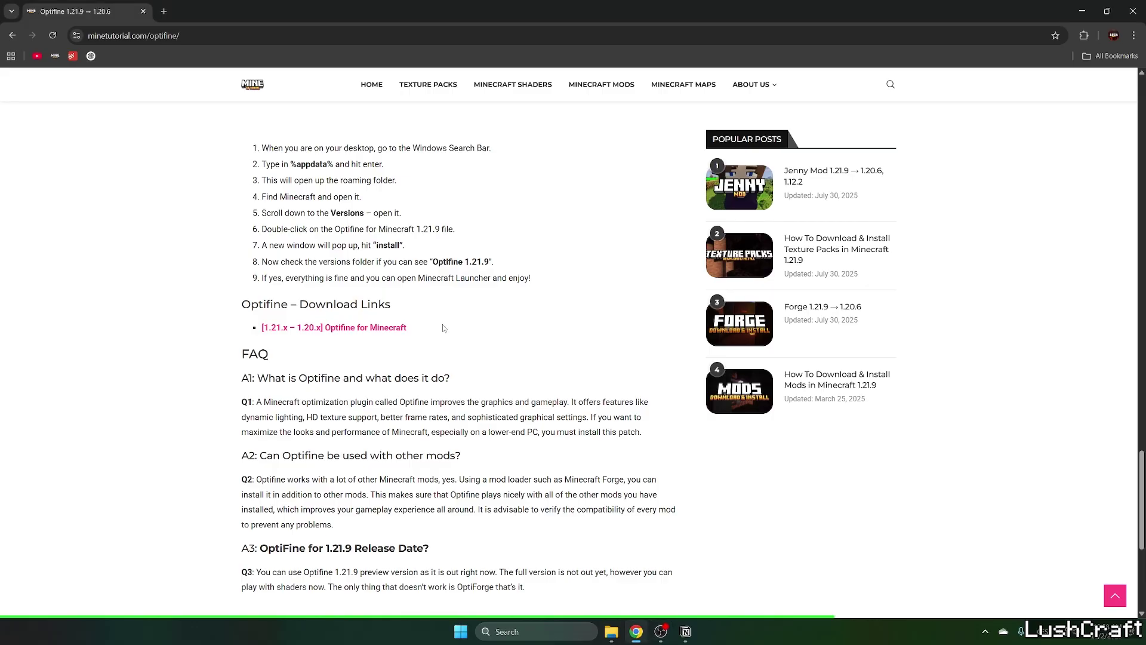
{"action": "left_click", "coordinate": [345, 328]}
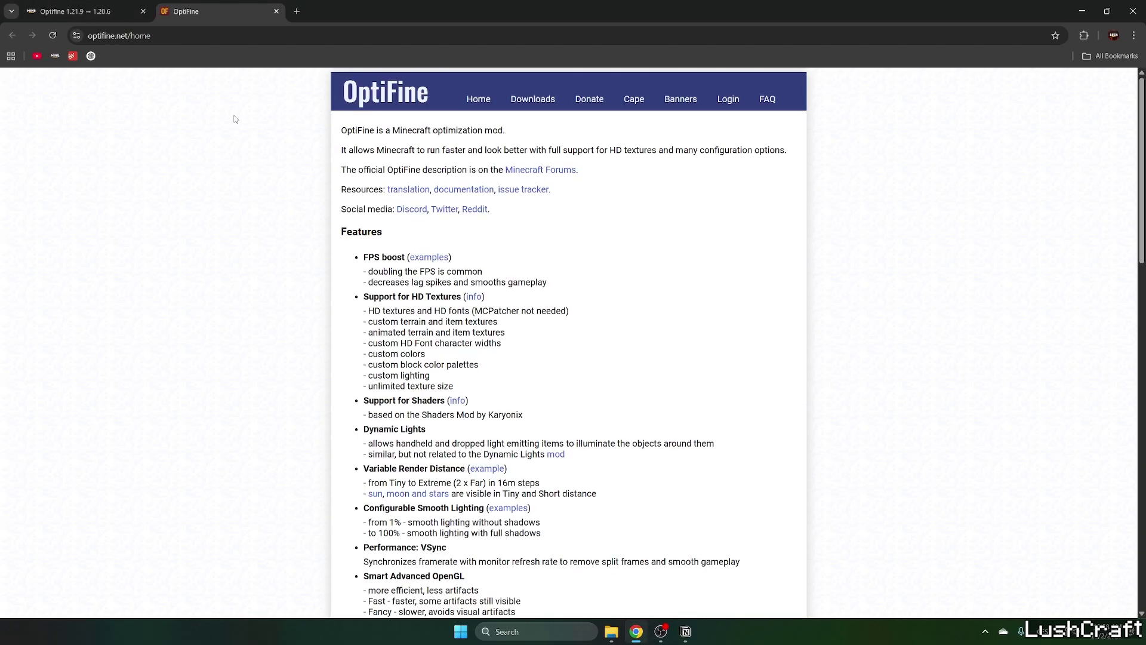
Go to the OptiFine downloads, expand the Minecraft 1.21.9 preview versions and open the HD U J7 pre2 download, skipping the advertisement.
{"action": "left_click", "coordinate": [520, 101]}
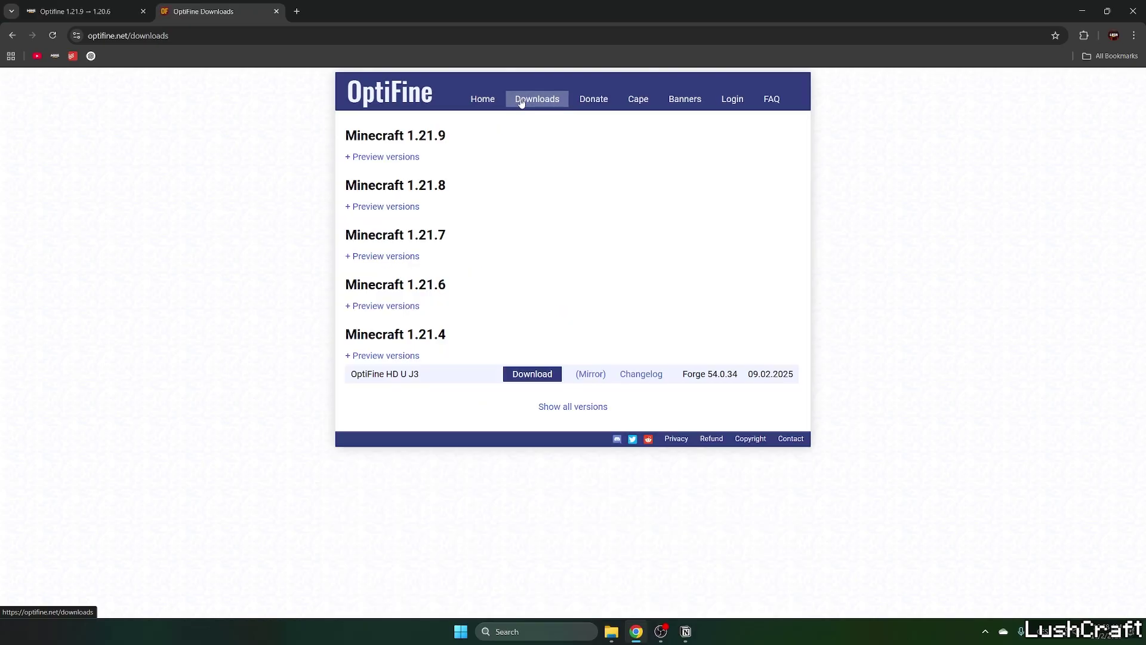
{"action": "left_click", "coordinate": [387, 157]}
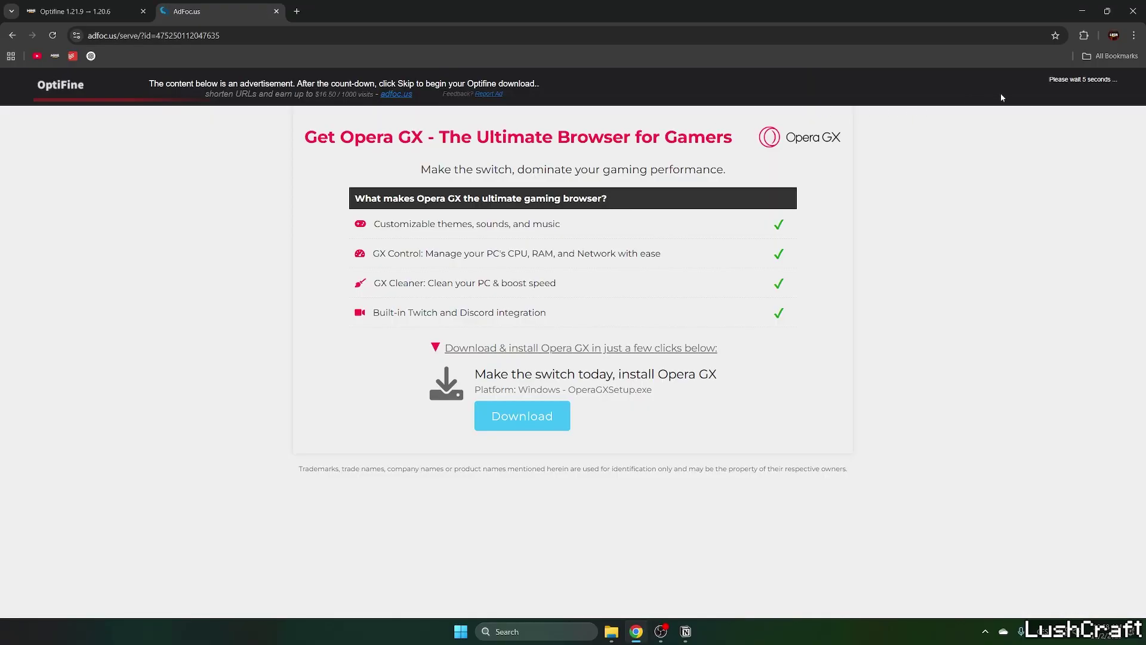
{"action": "left_click", "coordinate": [1073, 89]}
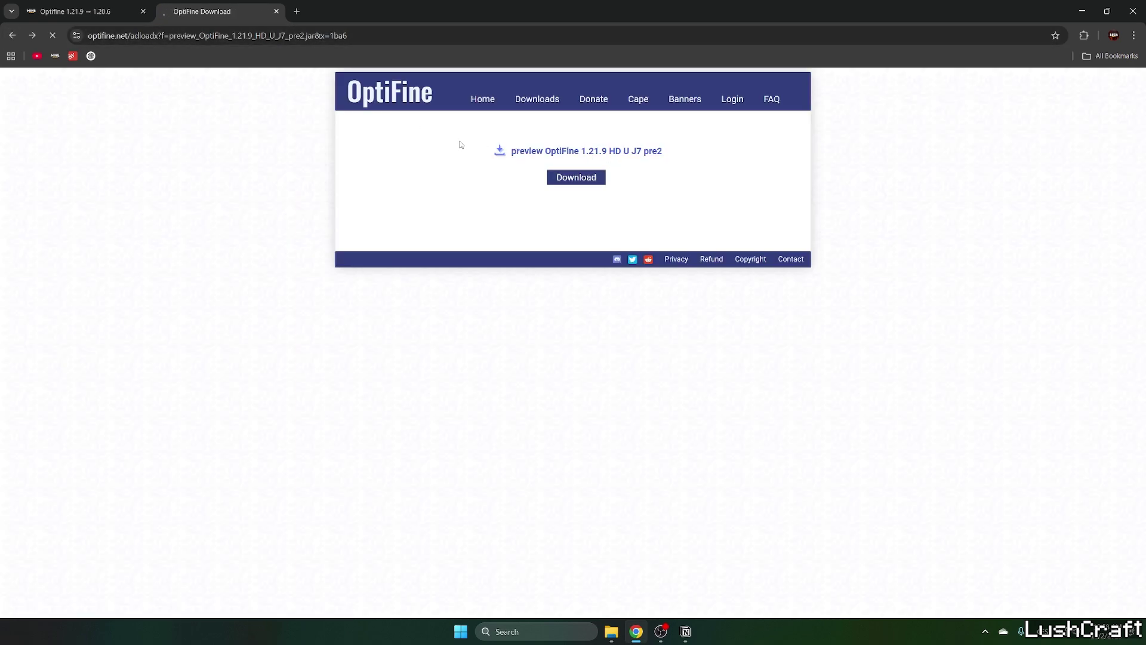
Put the downloaded preview_OptiFine_1.21.9_HD_U_J7_pre2.jar on the desktop and close the browser.
{"action": "left_click_drag", "start_coordinate": [776, 10], "coordinate": [931, 382]}
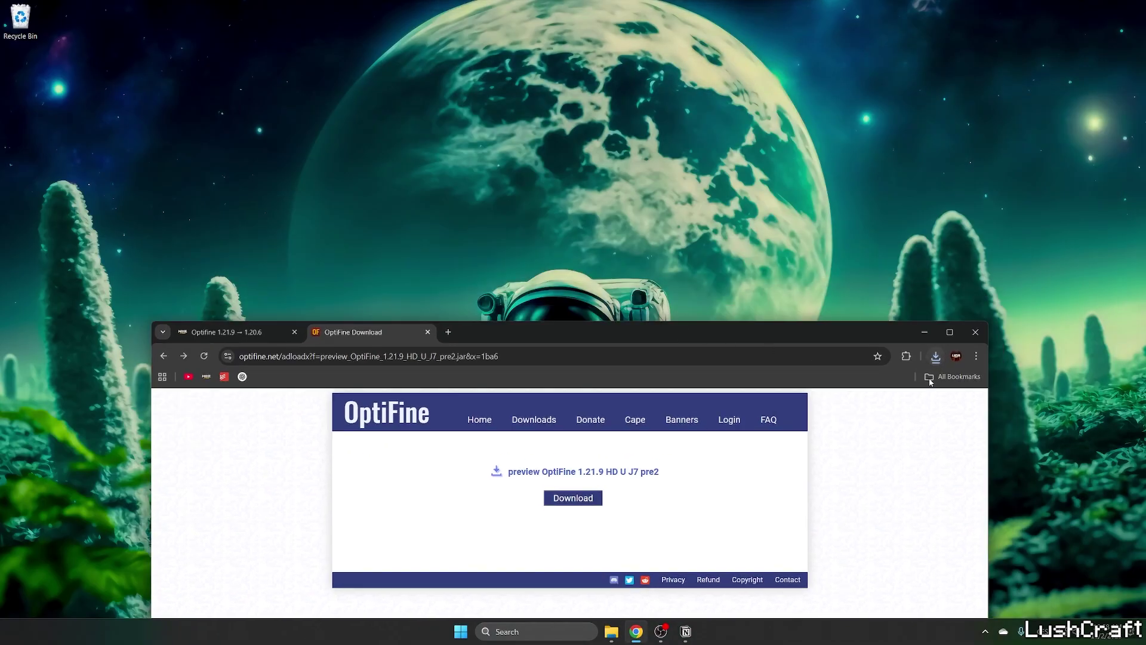
{"action": "left_click", "coordinate": [935, 356]}
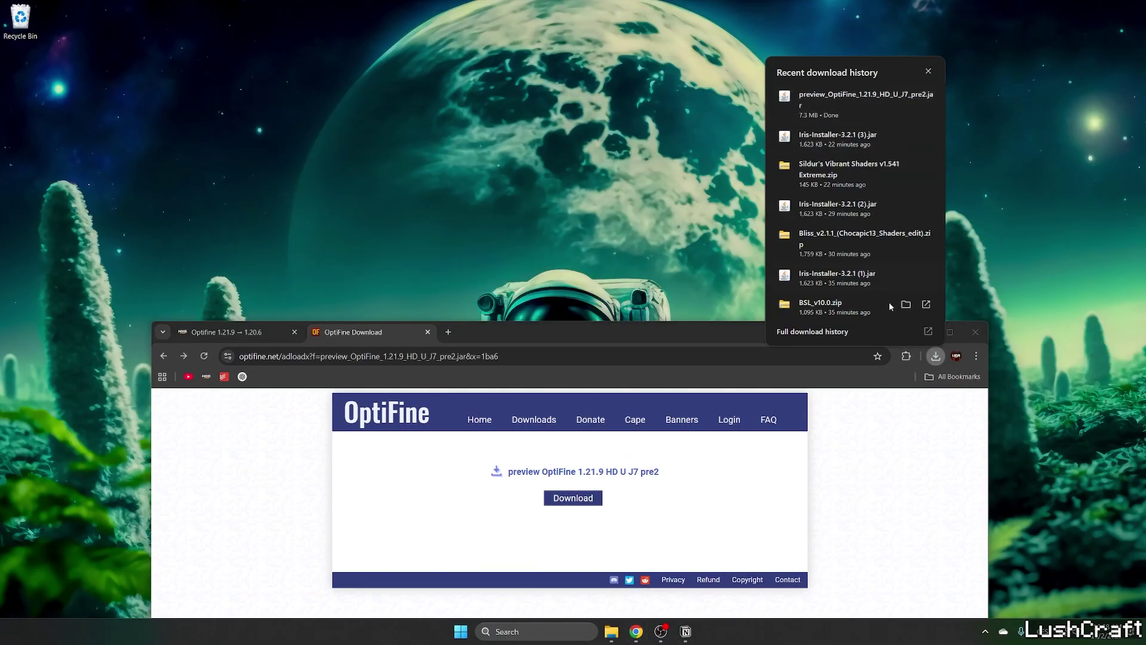
{"action": "left_click", "coordinate": [975, 332]}
{"action": "left_click_drag", "start_coordinate": [21, 73], "coordinate": [437, 244]}
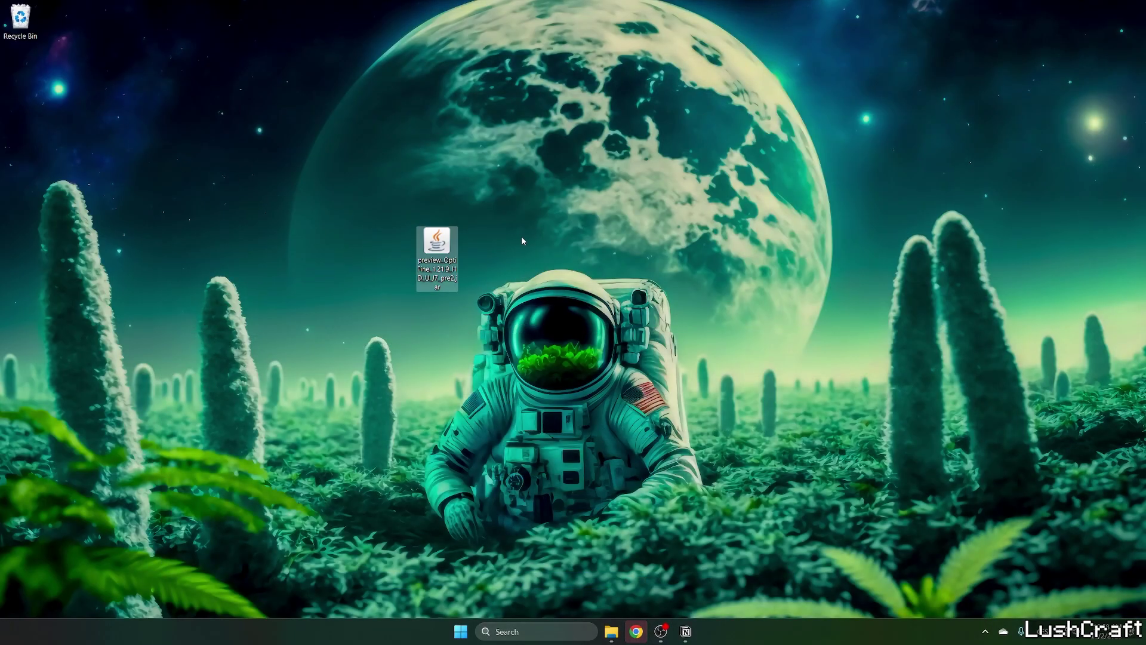
{"action": "left_click", "coordinate": [376, 289]}
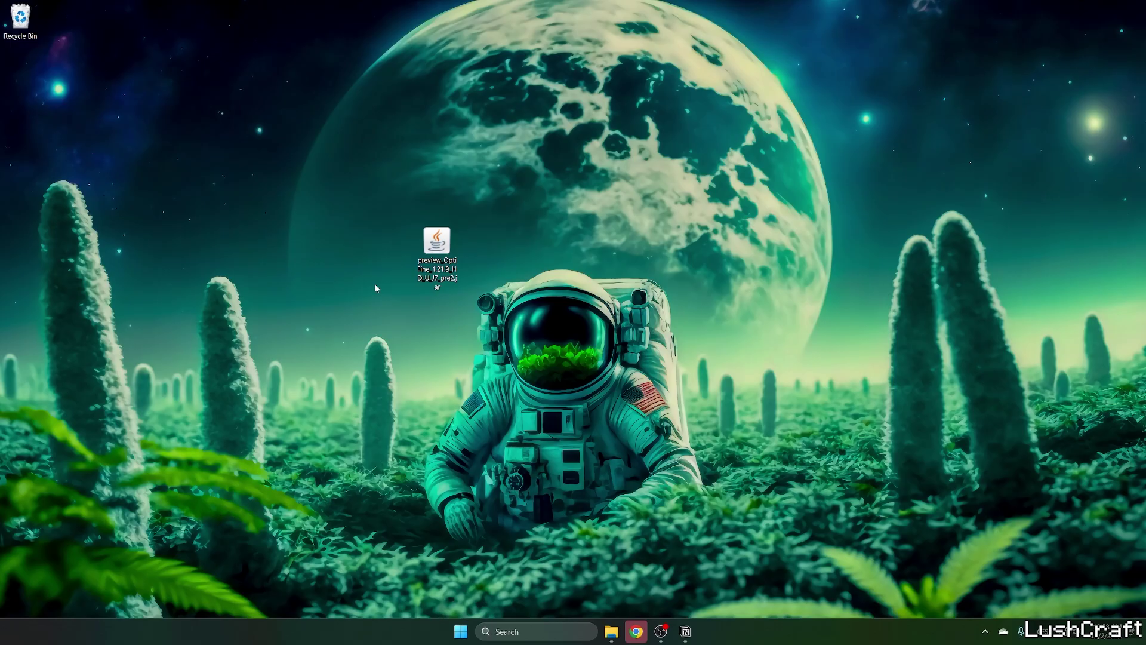
Search Windows for %appdata% and open the Roaming folder.
{"action": "left_click", "coordinate": [515, 629]}
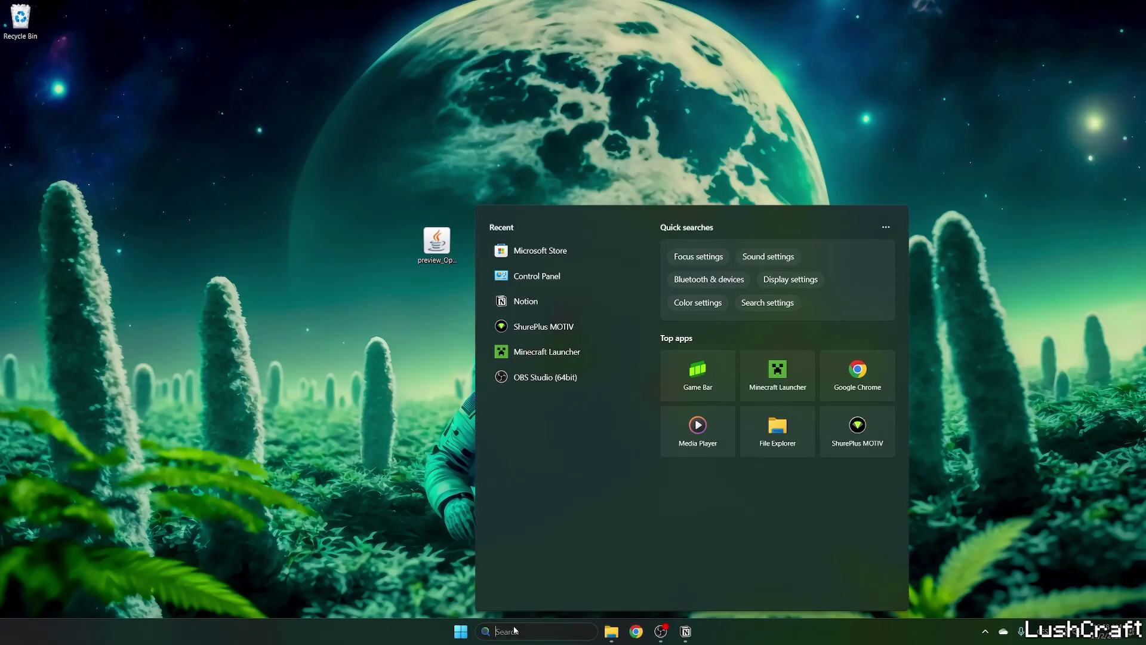
{"action": "type", "text": "%userprofile%"}
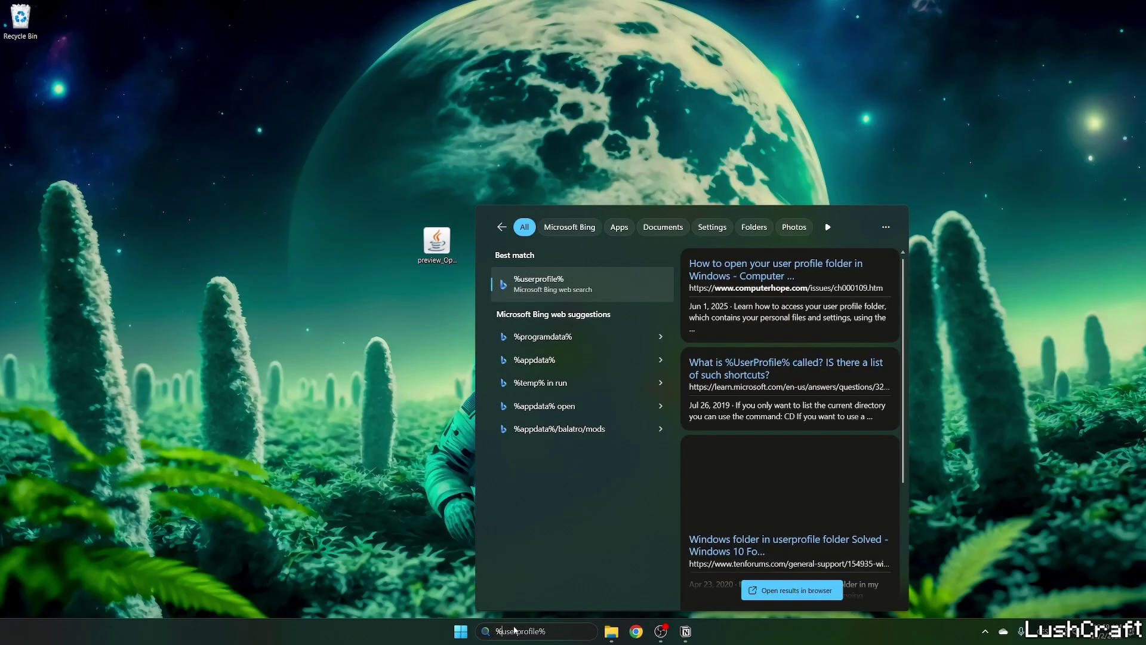
{"action": "key", "text": "ctrl+a"}
{"action": "type", "text": "%appdata%"}
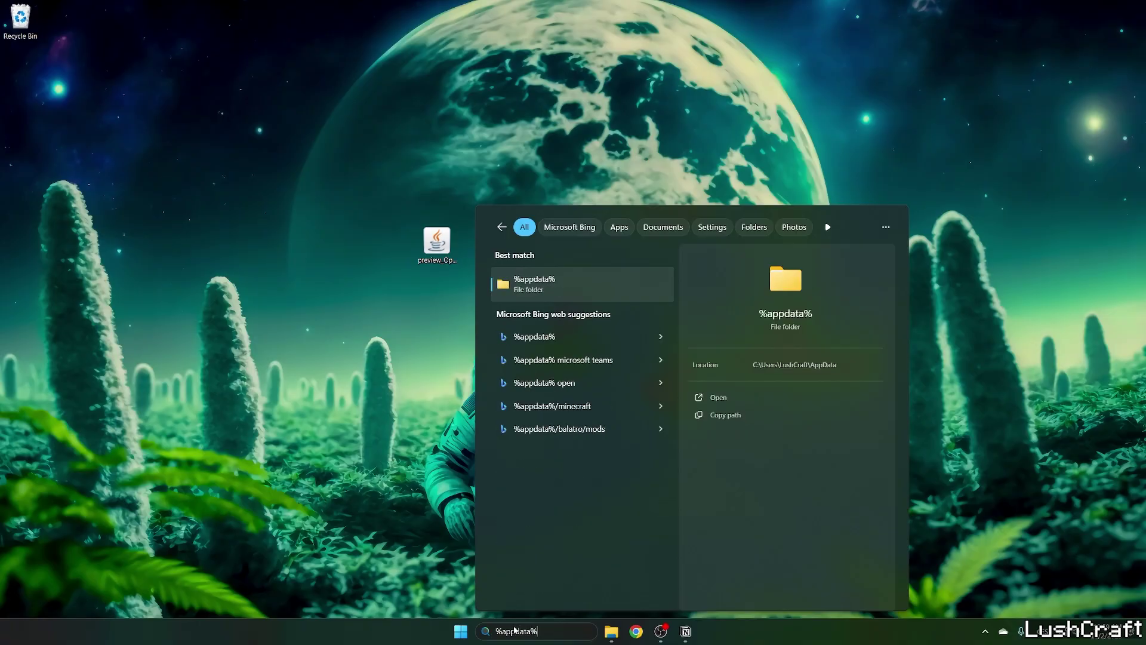
{"action": "key", "text": "Return"}
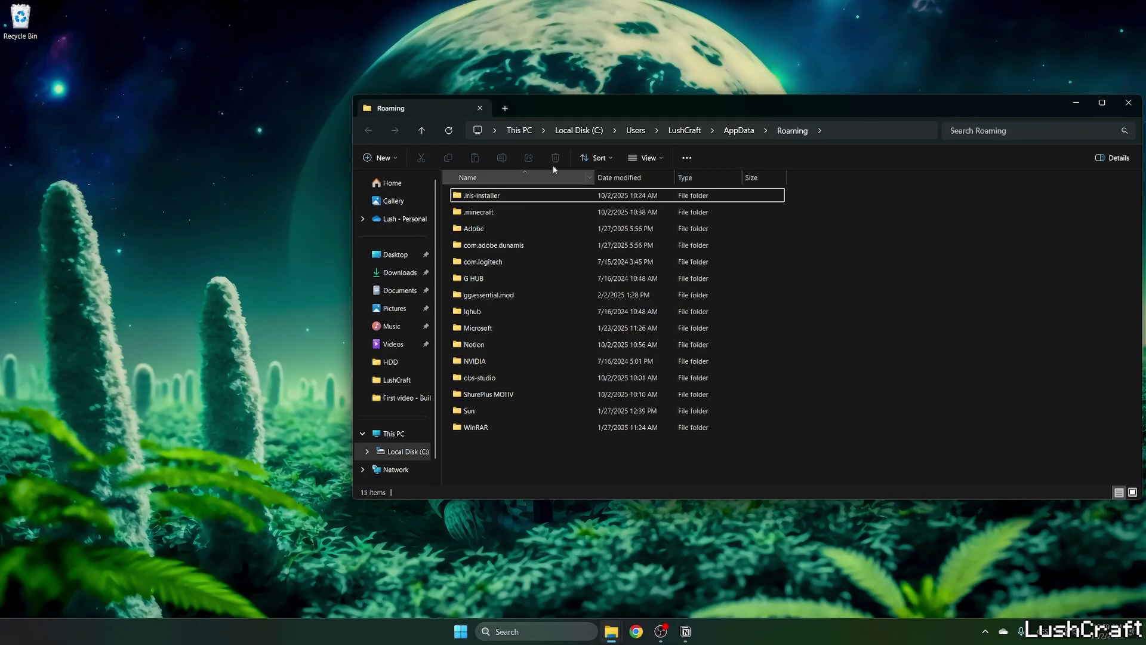
Move the Roaming window aside so the desktop jar is accessible and open the versions folder inside .minecraft.
{"action": "left_click_drag", "start_coordinate": [593, 106], "coordinate": [769, 119]}
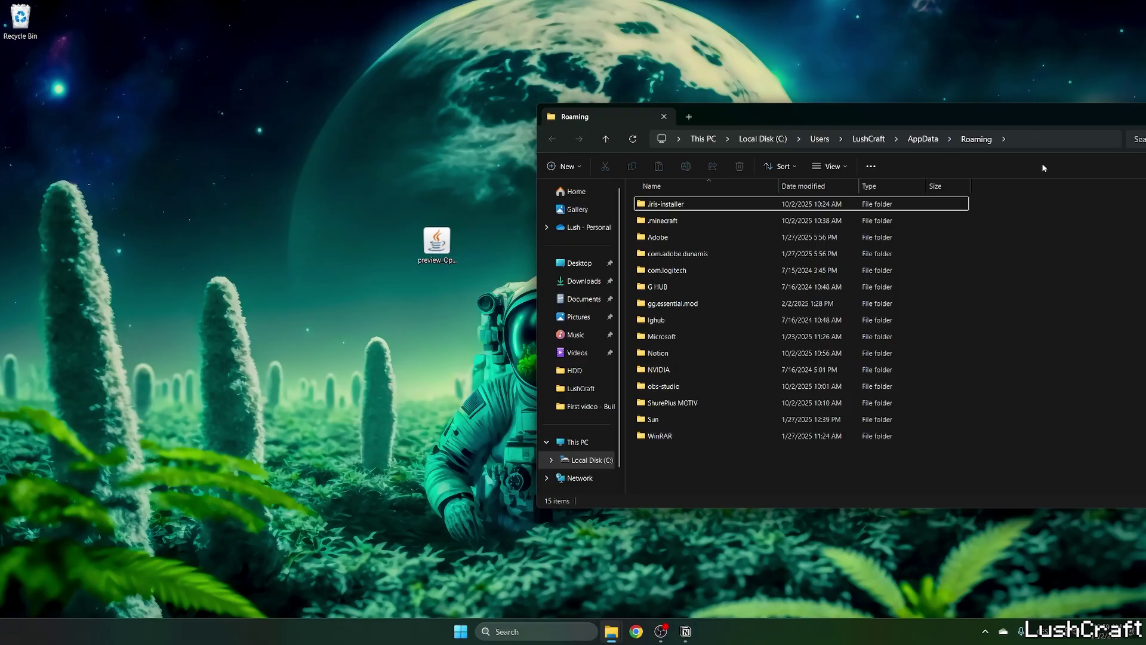
{"action": "double_click", "coordinate": [663, 221]}
{"action": "scroll", "coordinate": [687, 317], "scroll_direction": "down", "scroll_amount": 5}
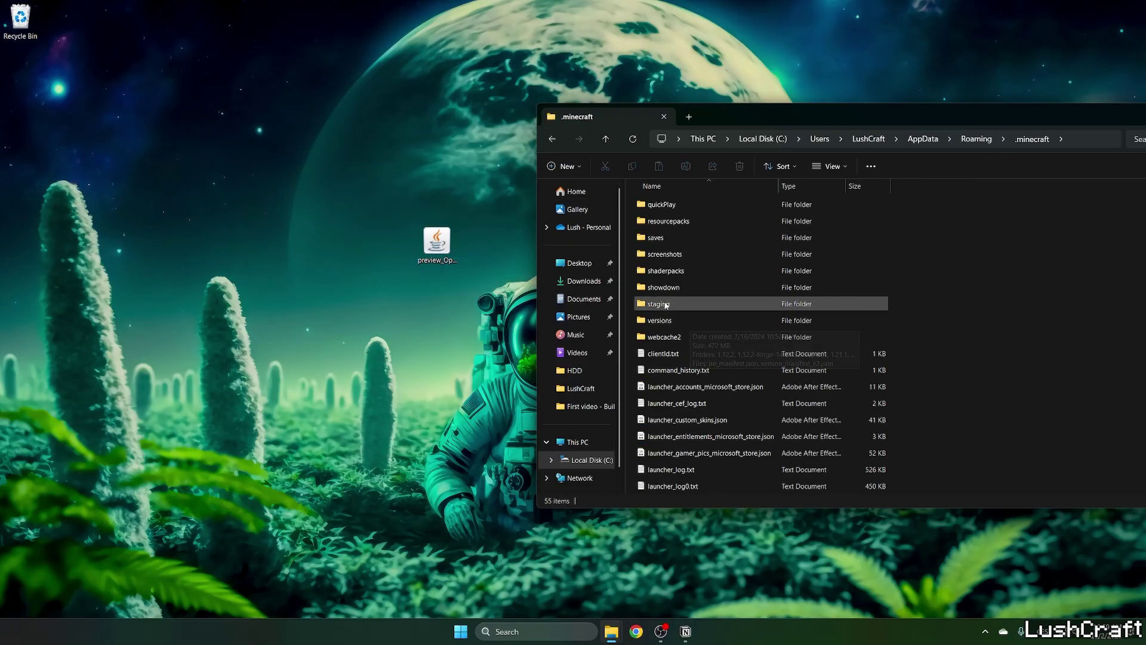
{"action": "double_click", "coordinate": [687, 320]}
Launch the OptiFine 1.21.9 installer from the desktop jar and try to install it into the .minecraft folder.
{"action": "left_click", "coordinate": [454, 244]}
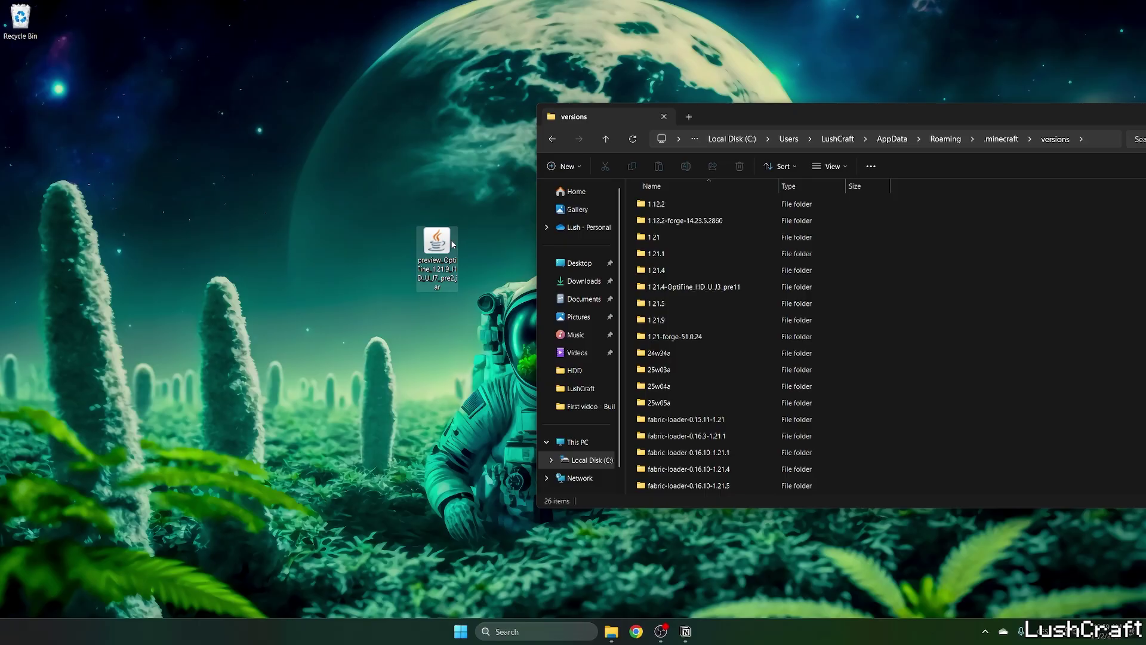
{"action": "double_click", "coordinate": [442, 276]}
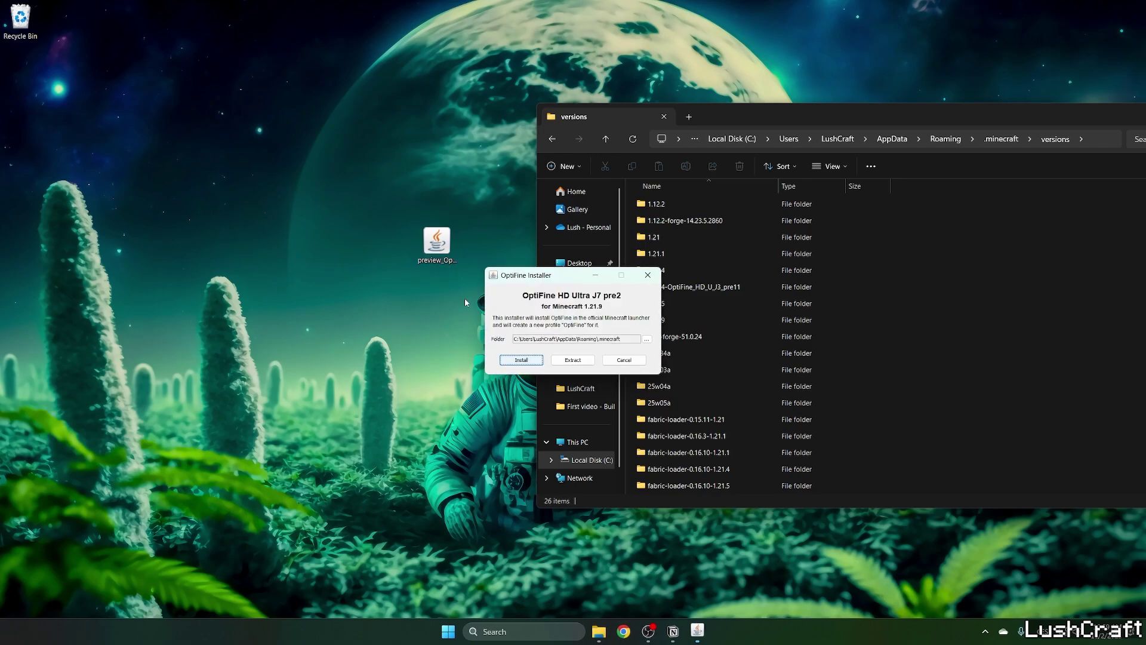
{"action": "left_click_drag", "start_coordinate": [551, 283], "coordinate": [394, 297]}
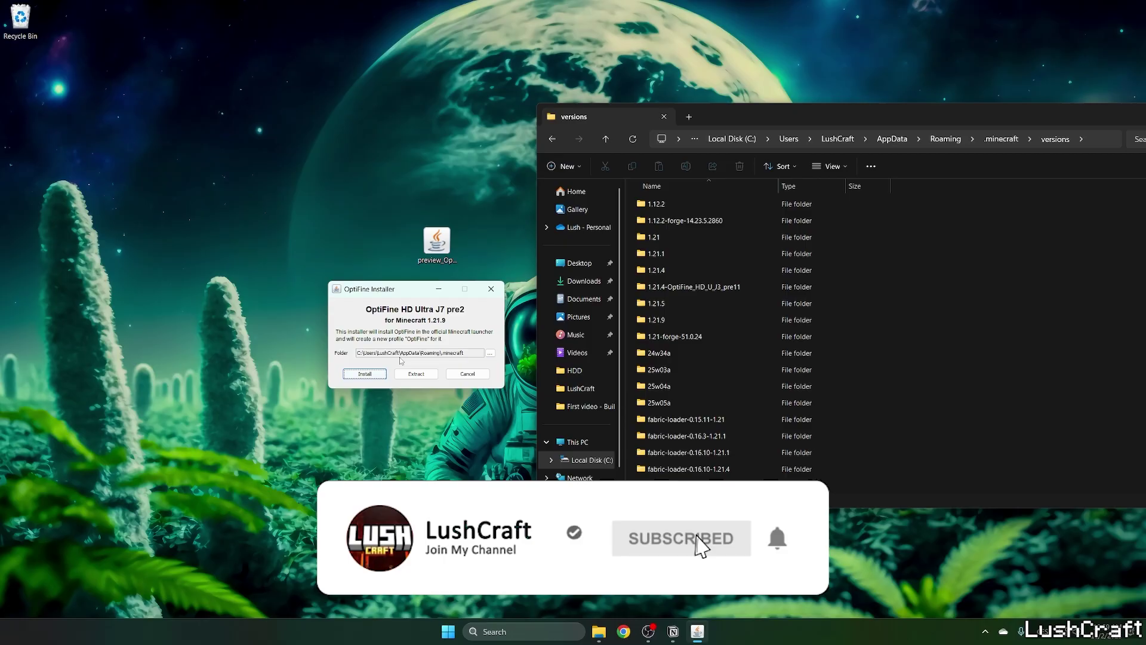
{"action": "left_click", "coordinate": [364, 374]}
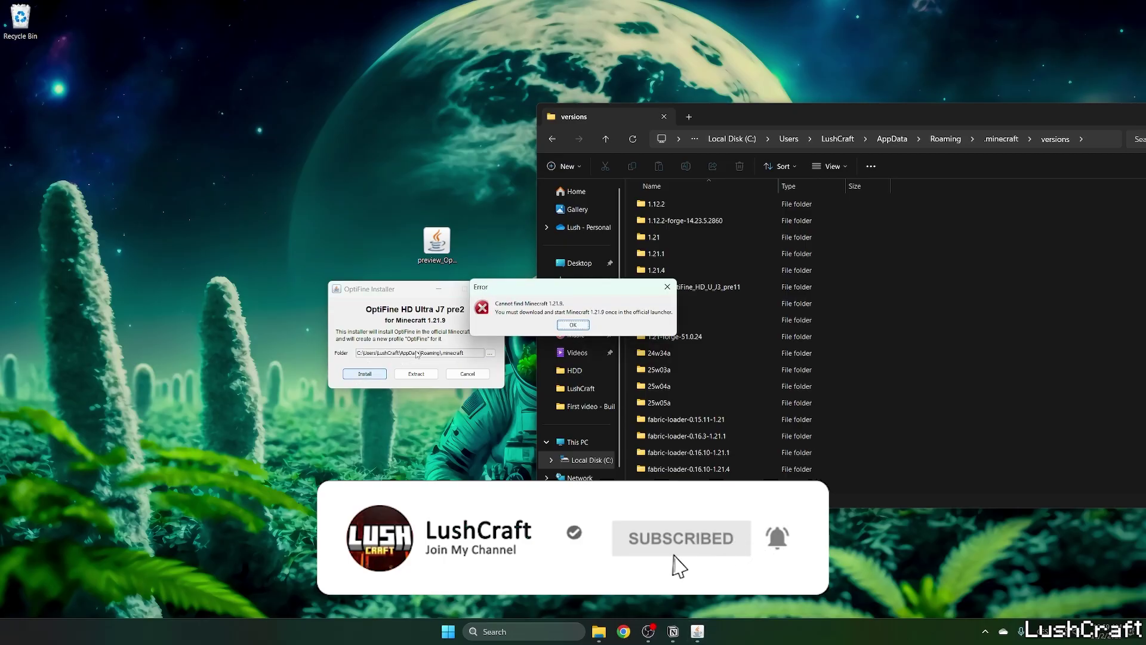
{"action": "left_click", "coordinate": [577, 323]}
Start the Minecraft Launcher, bring the OptiFine installer in front of it and reposition the installer window.
{"action": "left_click", "coordinate": [448, 631]}
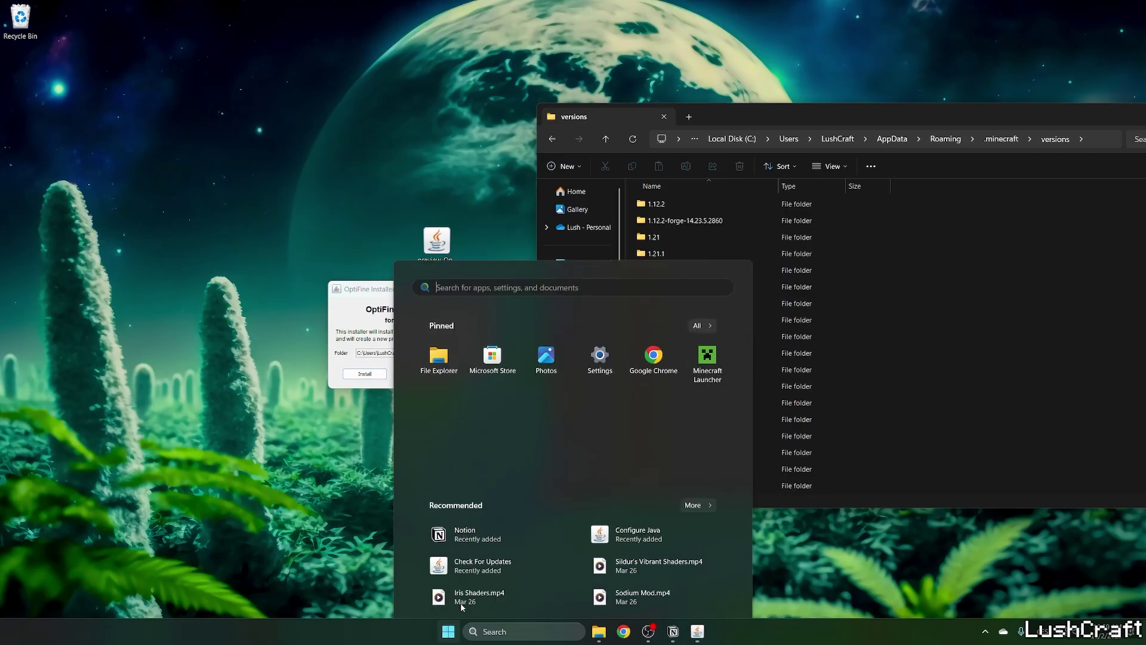
{"action": "left_click", "coordinate": [707, 397]}
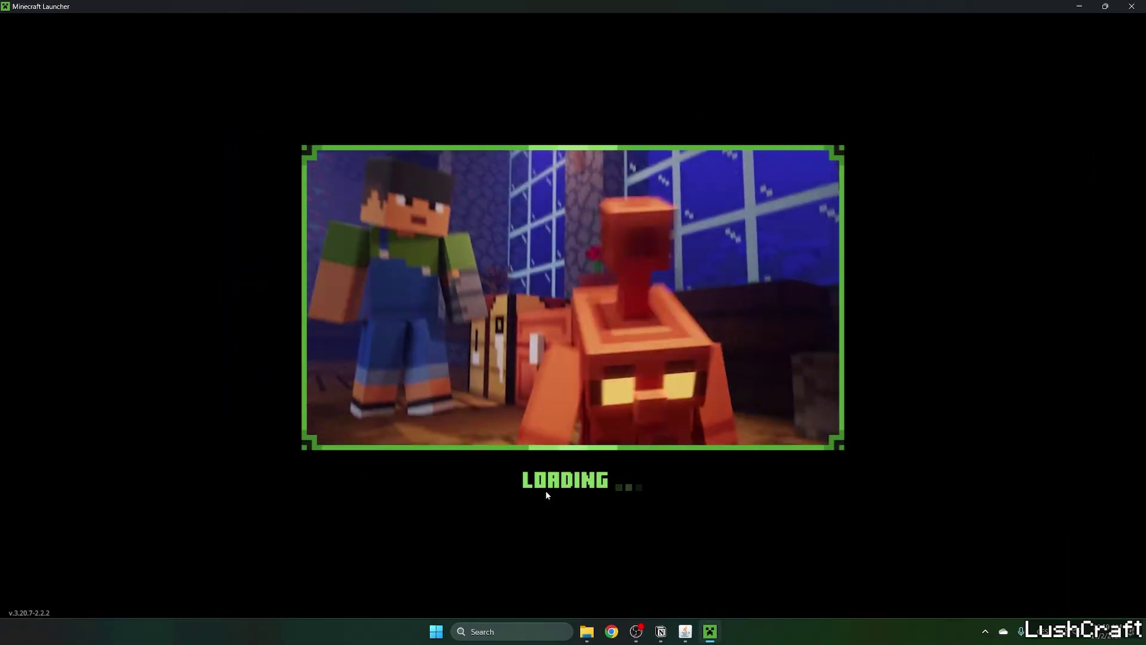
{"action": "key", "text": "alt+Tab"}
{"action": "left_click_drag", "start_coordinate": [439, 285], "coordinate": [520, 367]}
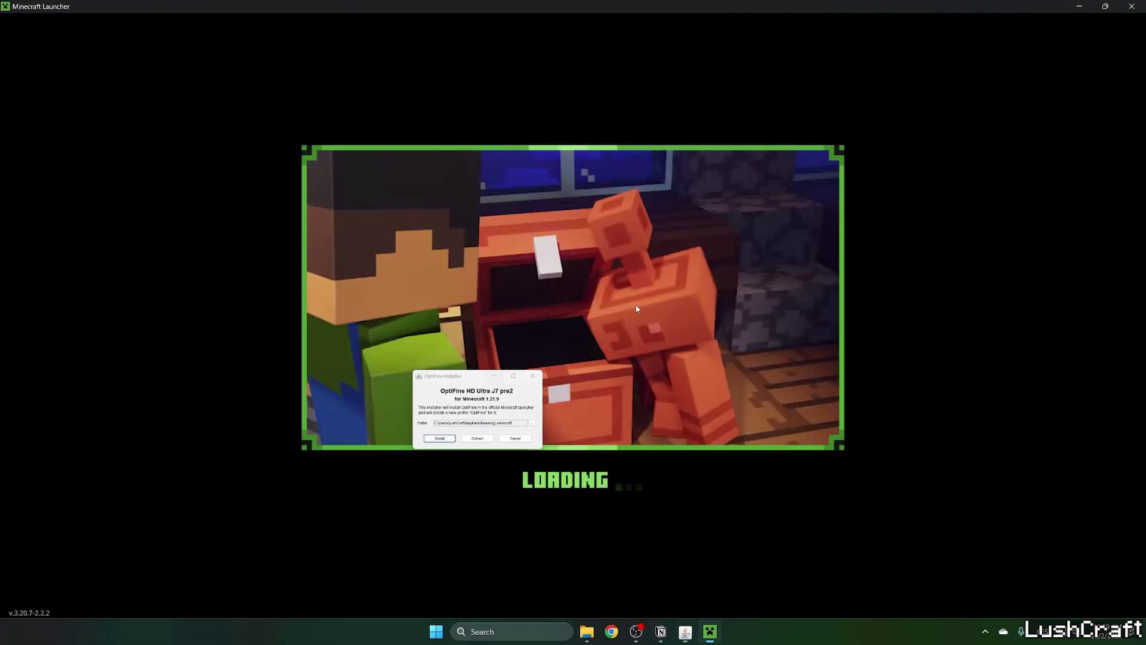
Run the Latest release 1.21.9 installation once from the Java Edition launcher and close the game at its title screen.
{"action": "left_click", "coordinate": [683, 306]}
{"action": "left_click", "coordinate": [156, 448]}
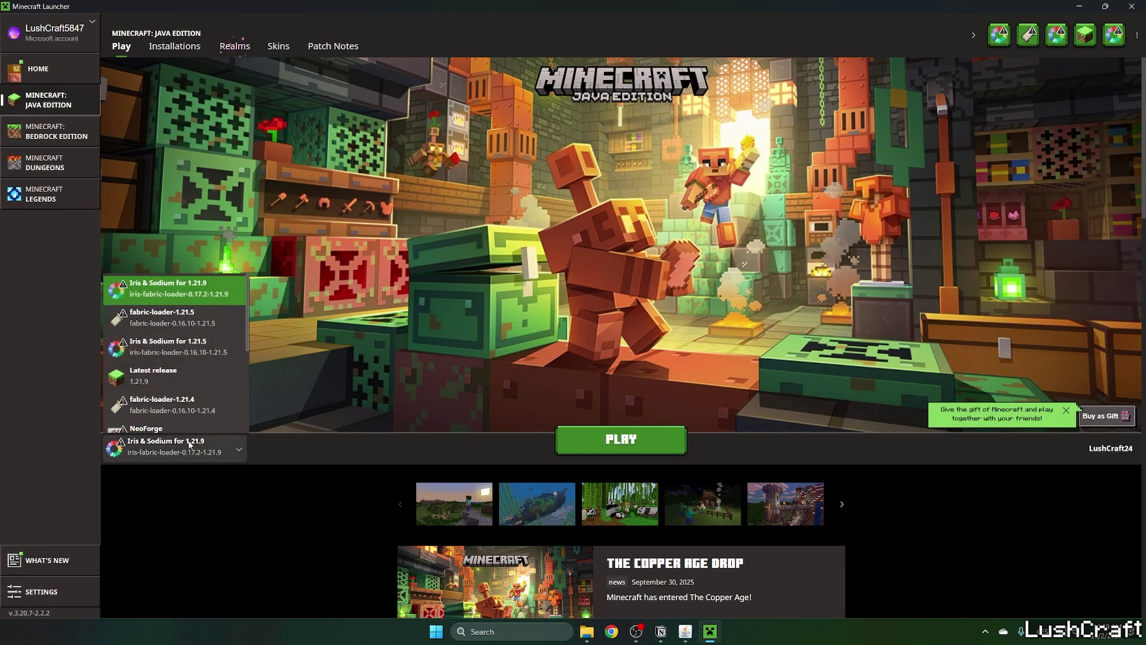
{"action": "left_click", "coordinate": [149, 377]}
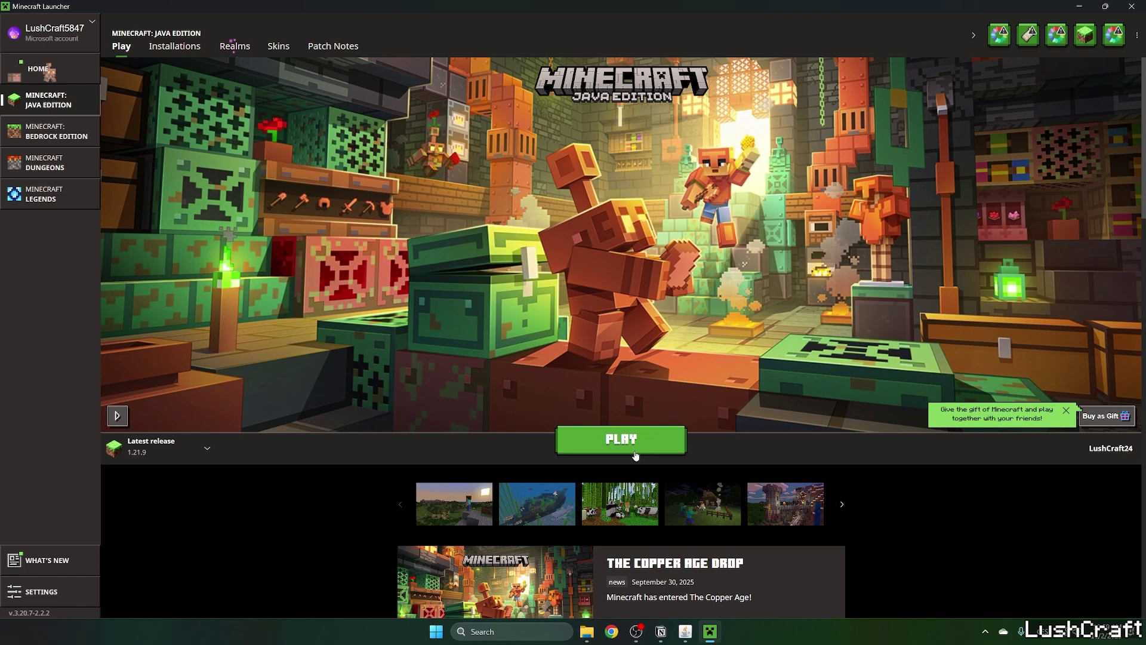
{"action": "left_click", "coordinate": [621, 439]}
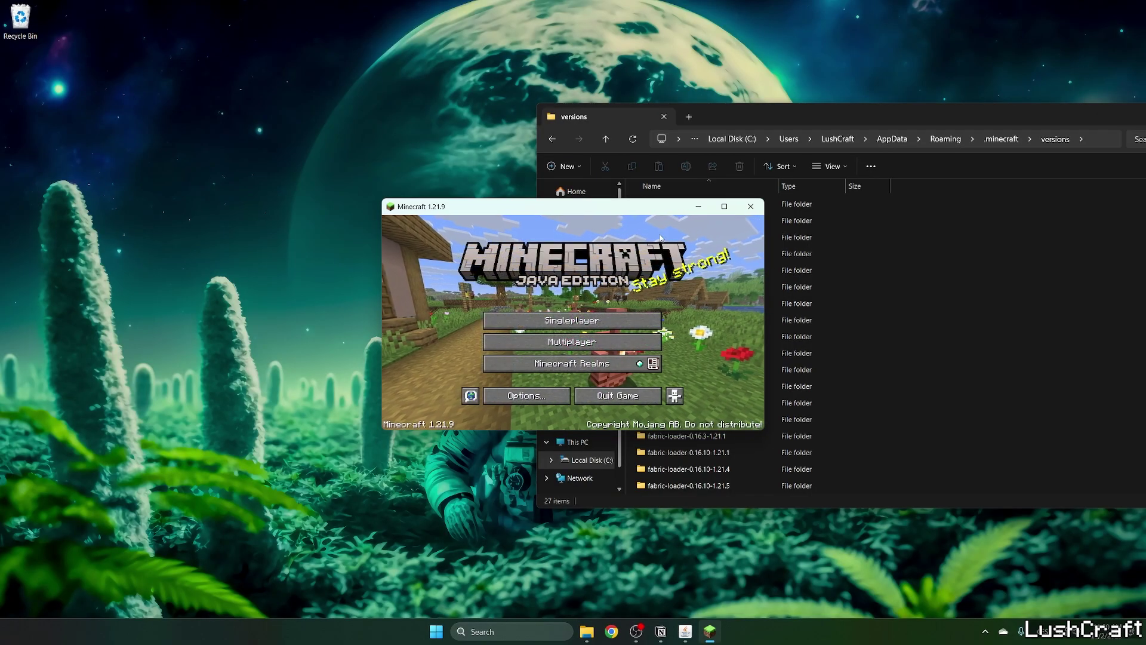
{"action": "left_click", "coordinate": [760, 213]}
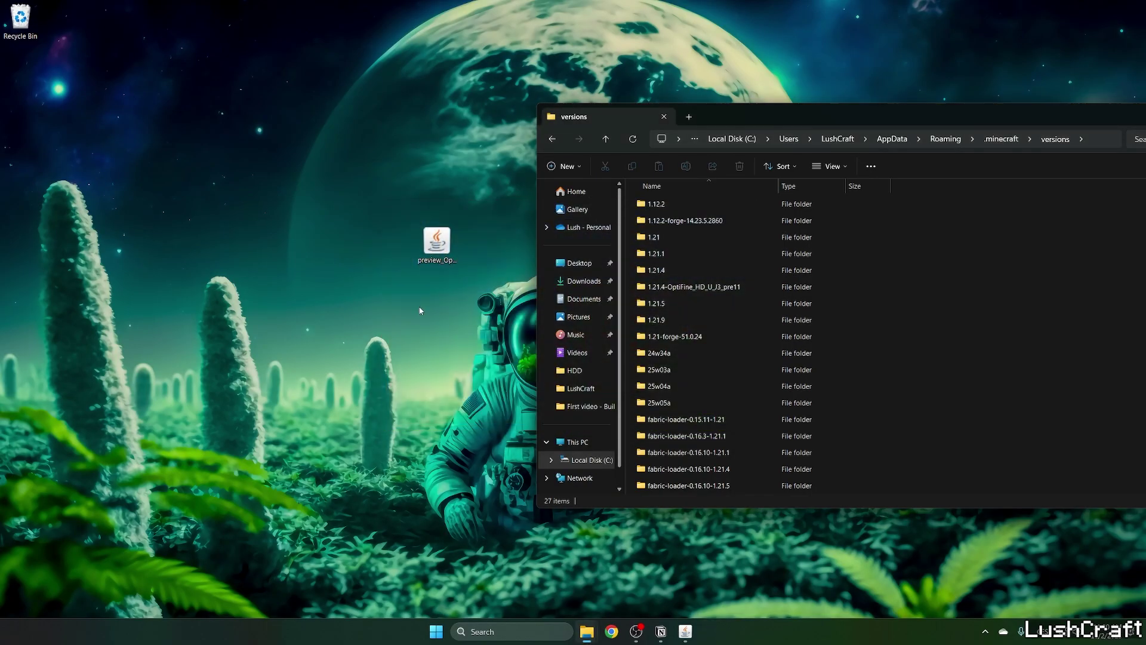
Return to the OptiFine installer and install OptiFine into the .minecraft folder.
{"action": "left_click", "coordinate": [702, 633]}
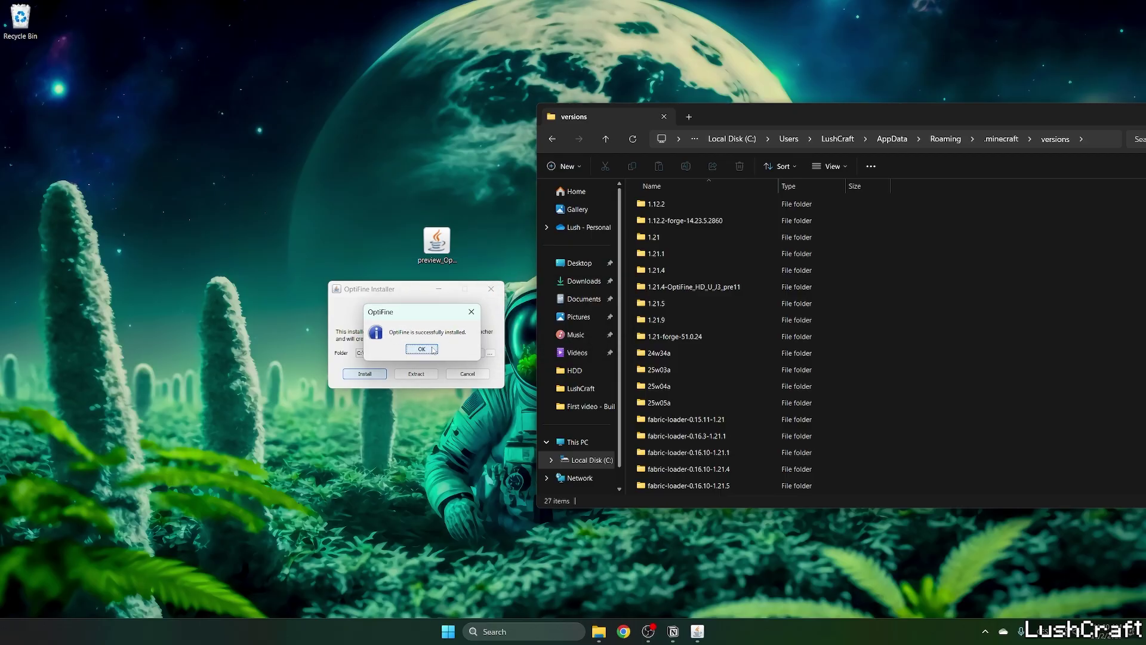
{"action": "left_click", "coordinate": [434, 349]}
Check the versions folder for the 1.21.9-OptiFine_HD_U_J7_pre2 folder and close the window.
{"action": "left_click_drag", "start_coordinate": [769, 116], "coordinate": [510, 86]}
{"action": "scroll", "coordinate": [744, 267], "scroll_direction": "down", "scroll_amount": 3}
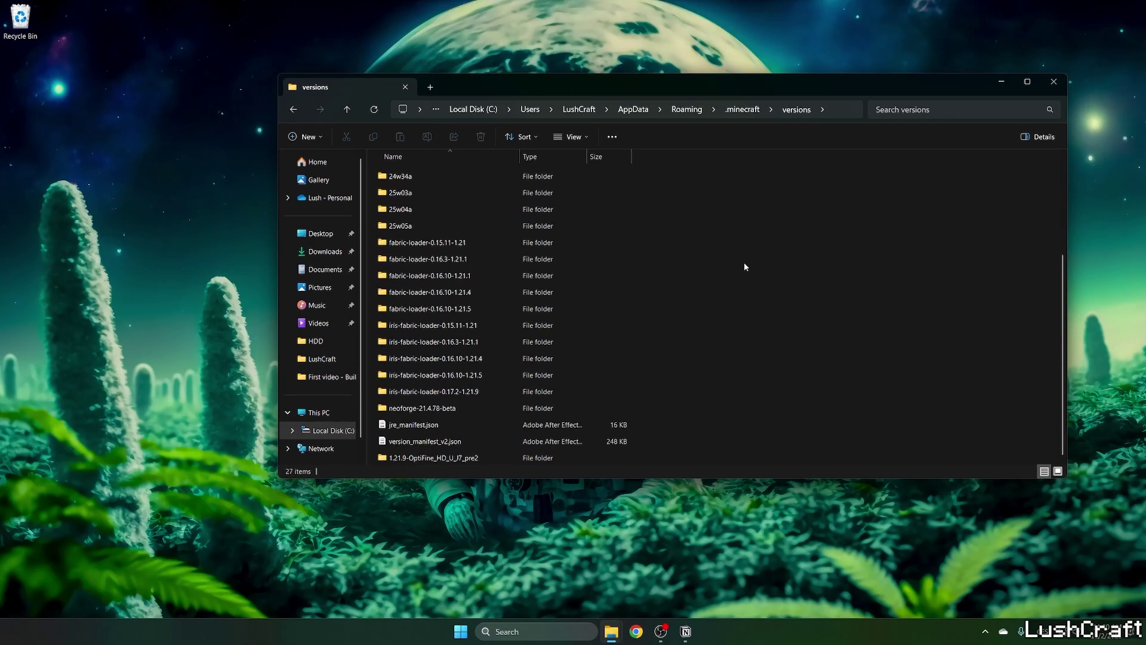
{"action": "left_click", "coordinate": [425, 459]}
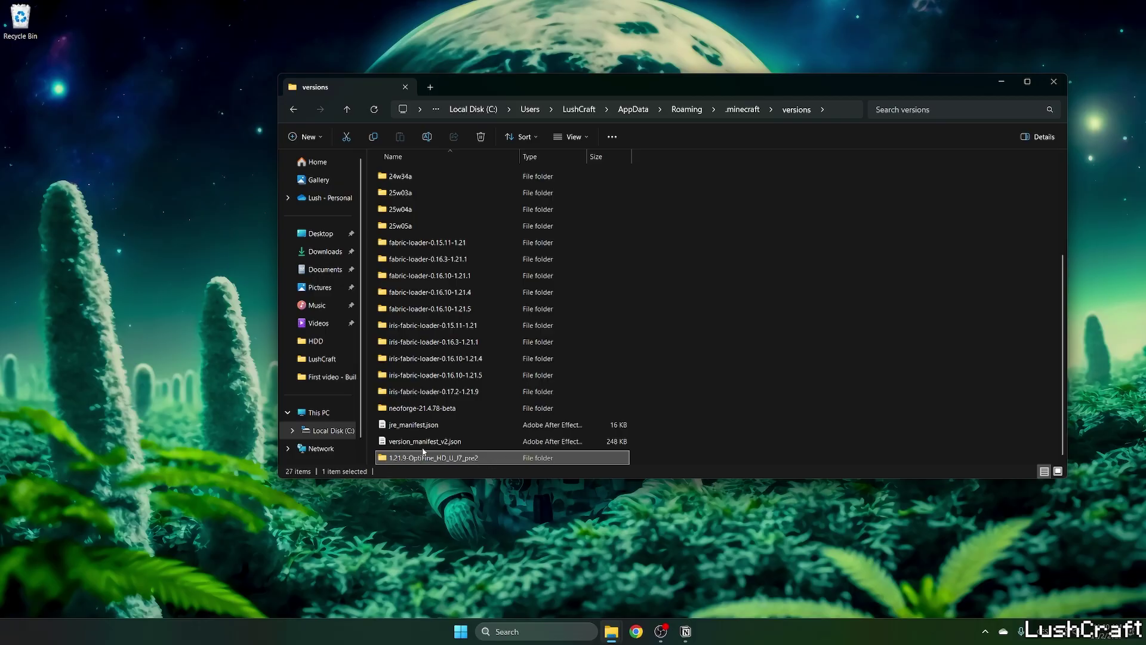
{"action": "left_click_drag", "start_coordinate": [836, 87], "coordinate": [733, 73]}
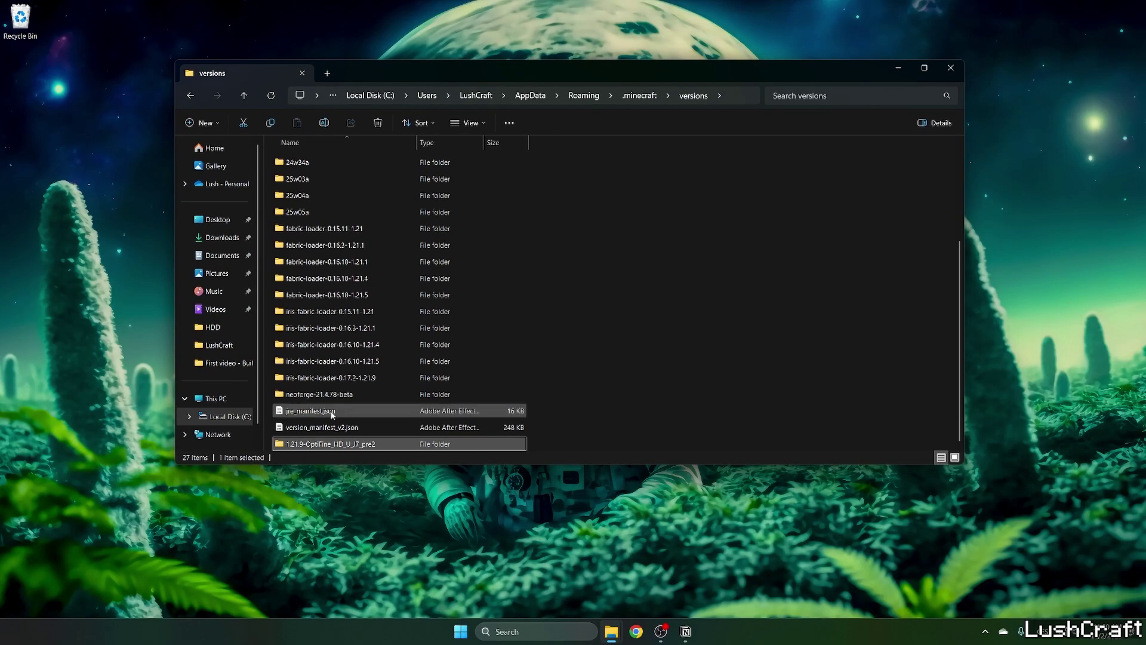
{"action": "left_click", "coordinate": [951, 67]}
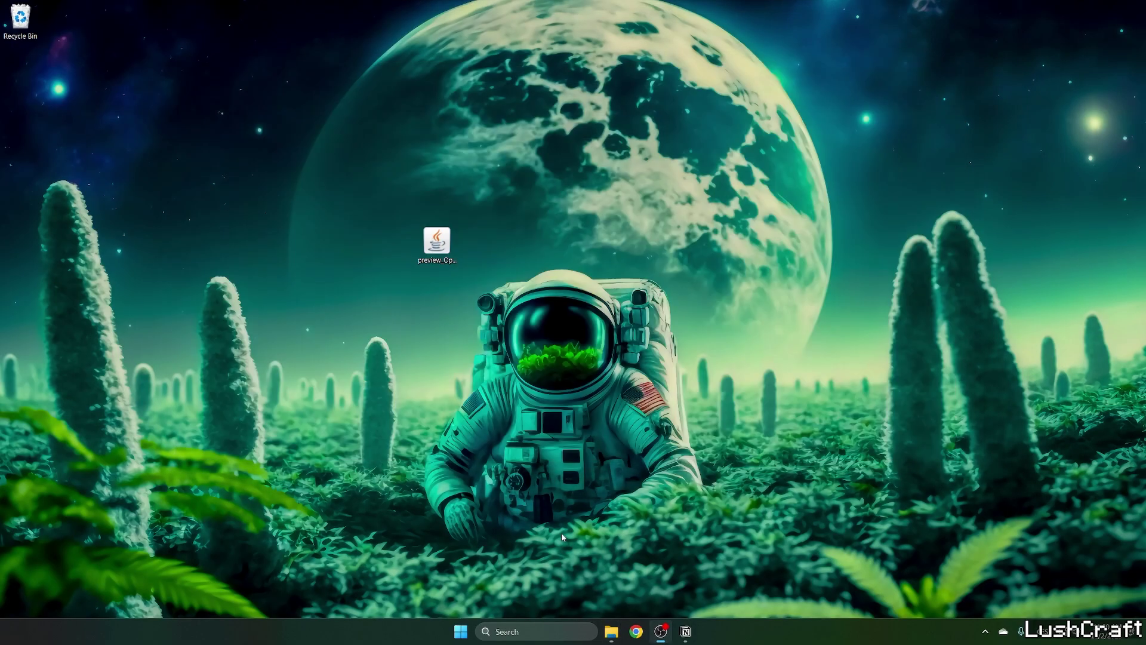
Start the Minecraft Launcher and choose the OptiFine 1.21.9-OptiFine_HD_U_J7_pre2 installation for Java Edition.
{"action": "left_click", "coordinate": [471, 631]}
{"action": "left_click", "coordinate": [700, 306]}
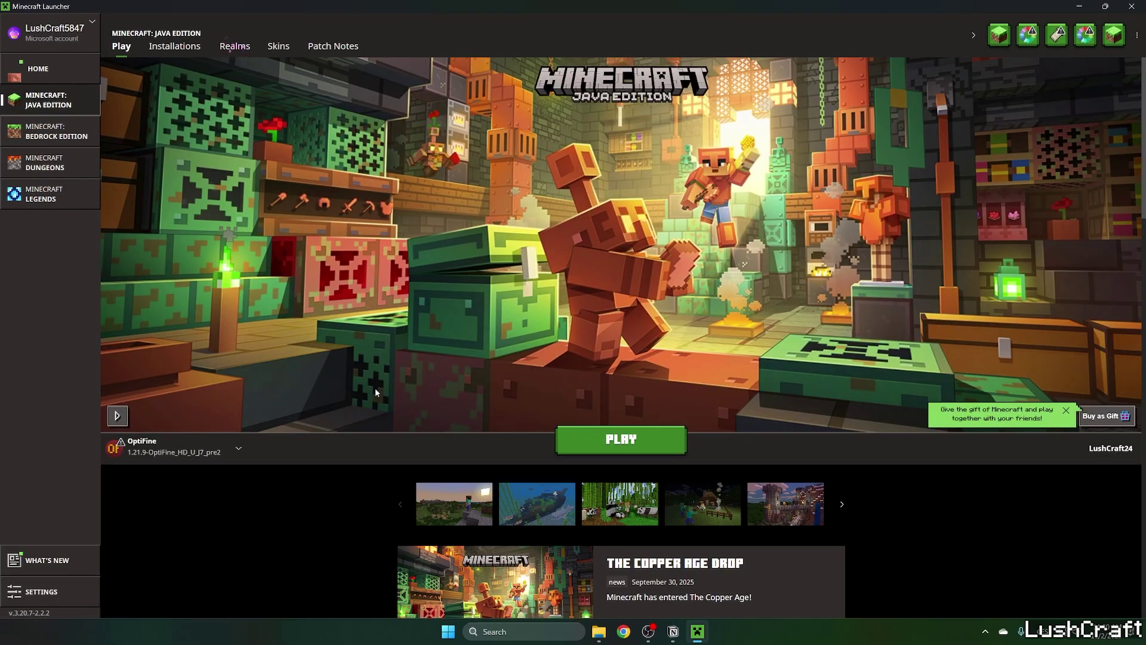
{"action": "left_click", "coordinate": [228, 450]}
{"action": "left_click", "coordinate": [185, 296]}
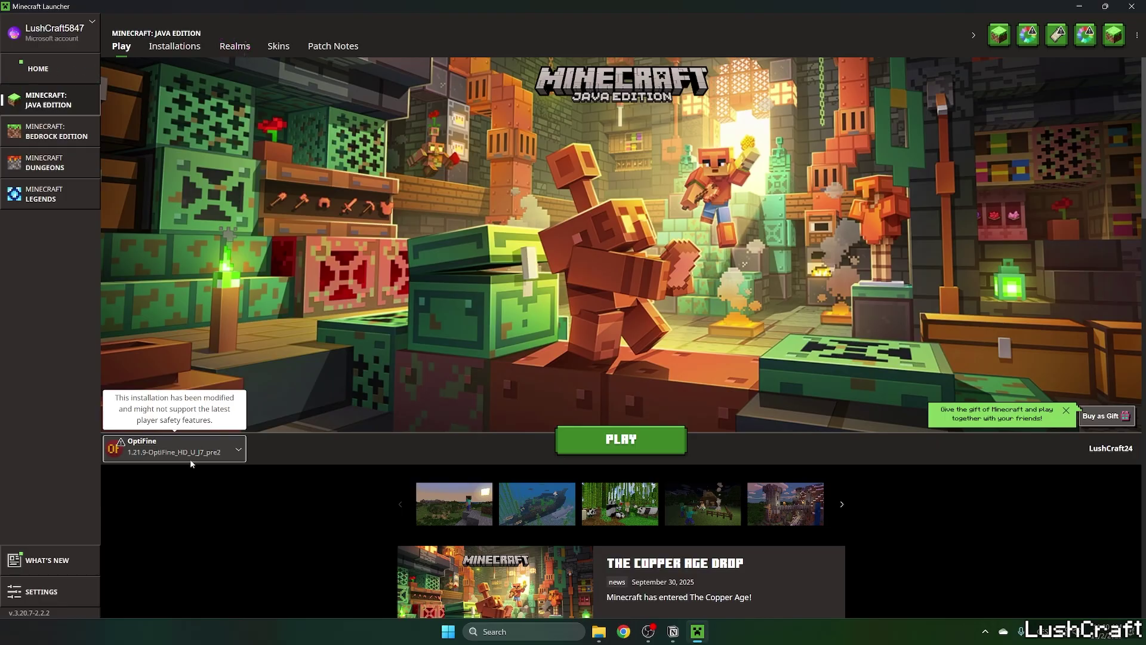
Open the OptiFine installation for editing and expand its additional options.
{"action": "left_click", "coordinate": [189, 48]}
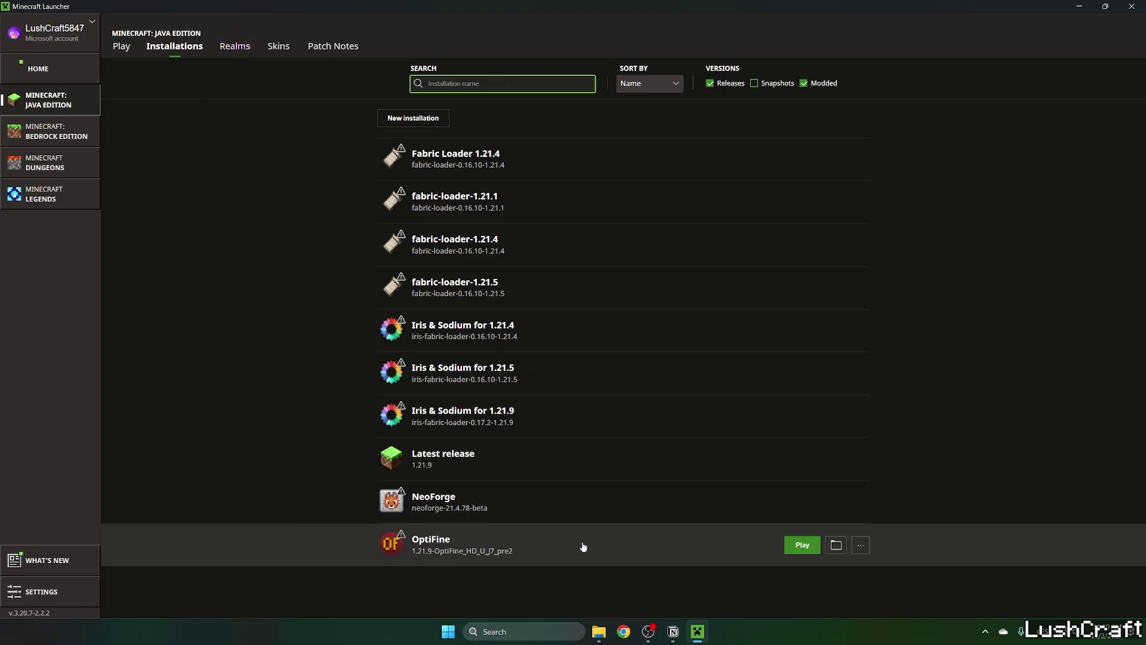
{"action": "left_click", "coordinate": [861, 544]}
{"action": "left_click", "coordinate": [842, 574]}
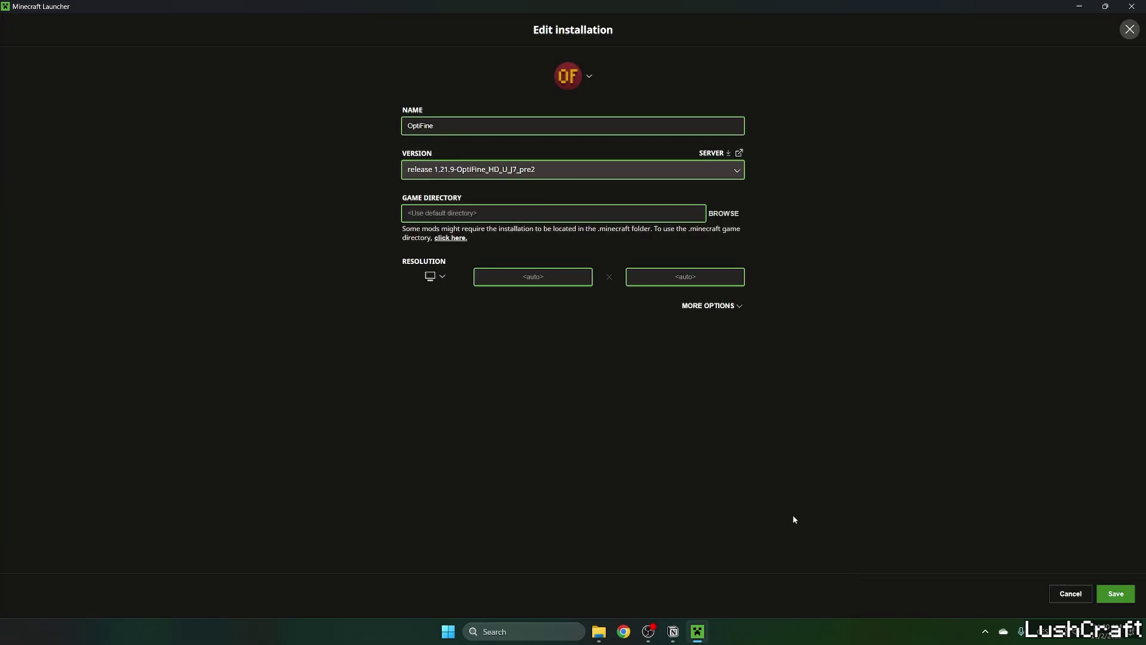
{"action": "left_click", "coordinate": [699, 306]}
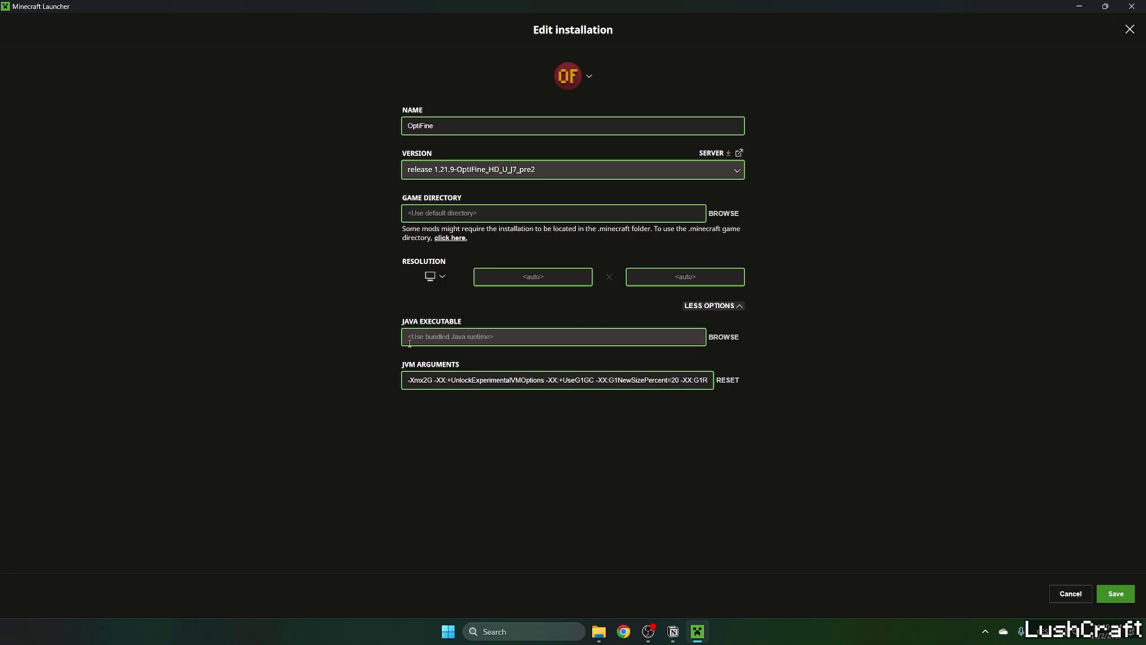
Set the memory allocation in the JVM arguments to -Xmx16G and save the OptiFine installation.
{"action": "left_click", "coordinate": [428, 381]}
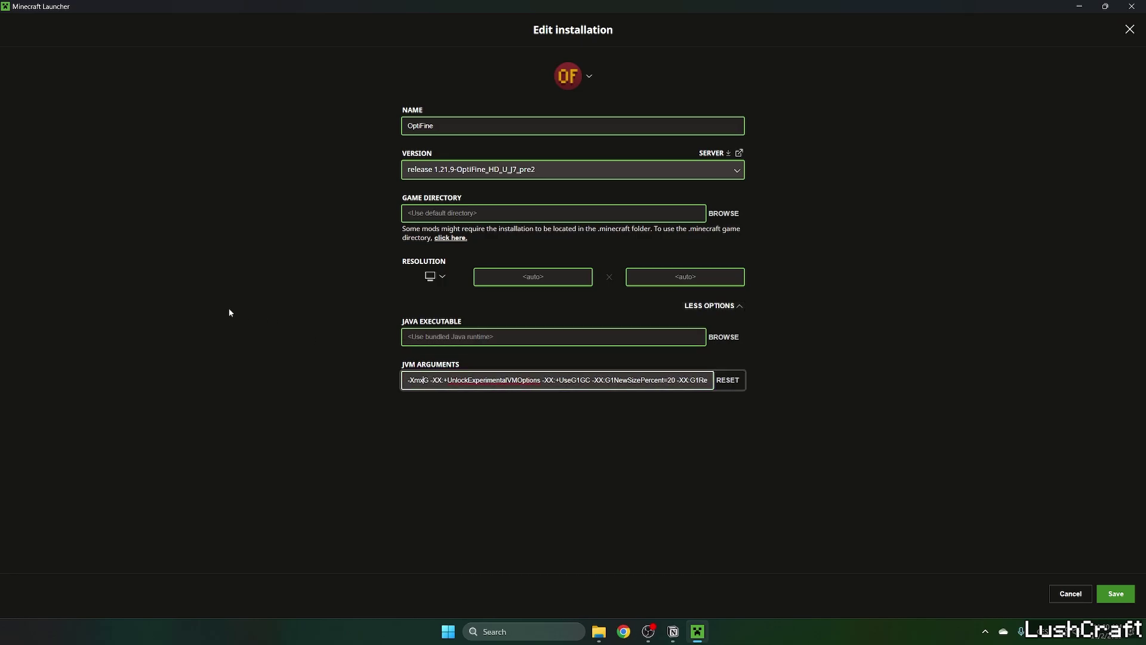
{"action": "type", "text": "16"}
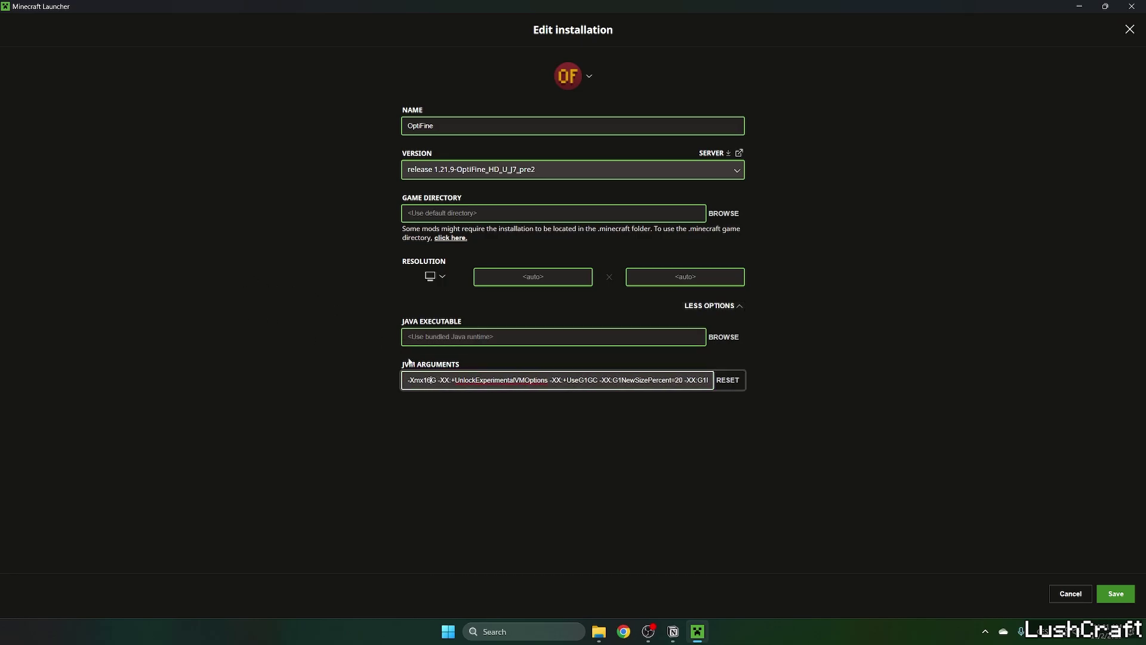
{"action": "key", "text": "BackSpace"}
{"action": "key", "text": "BackSpace"}
{"action": "type", "text": "2"}
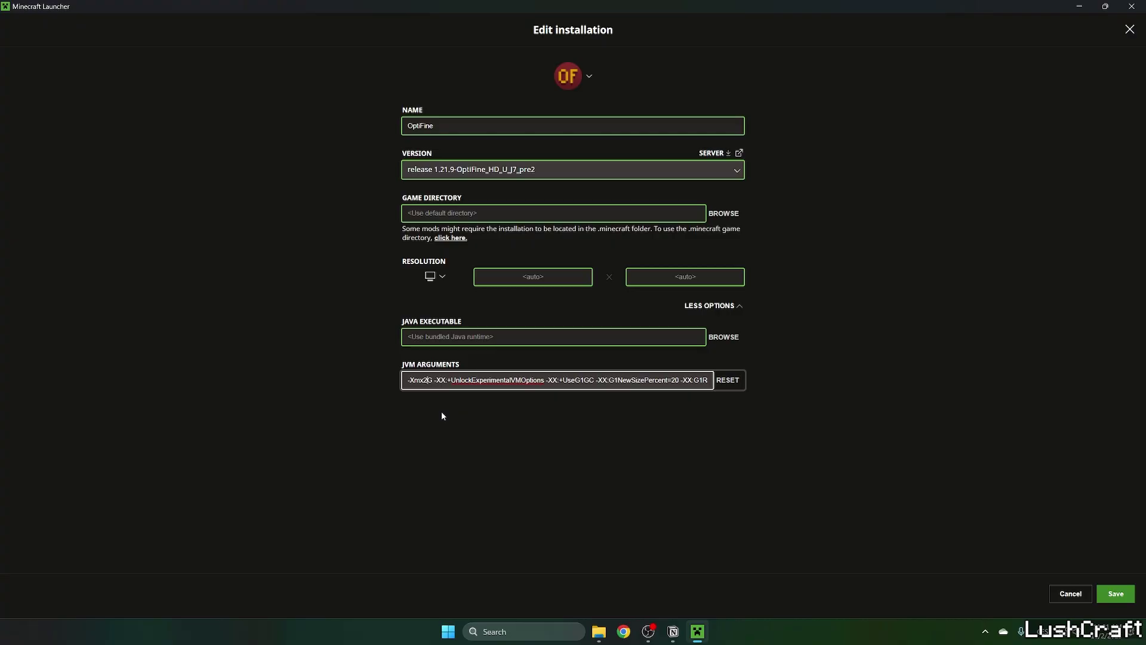
{"action": "key", "text": "BackSpace"}
{"action": "type", "text": "16"}
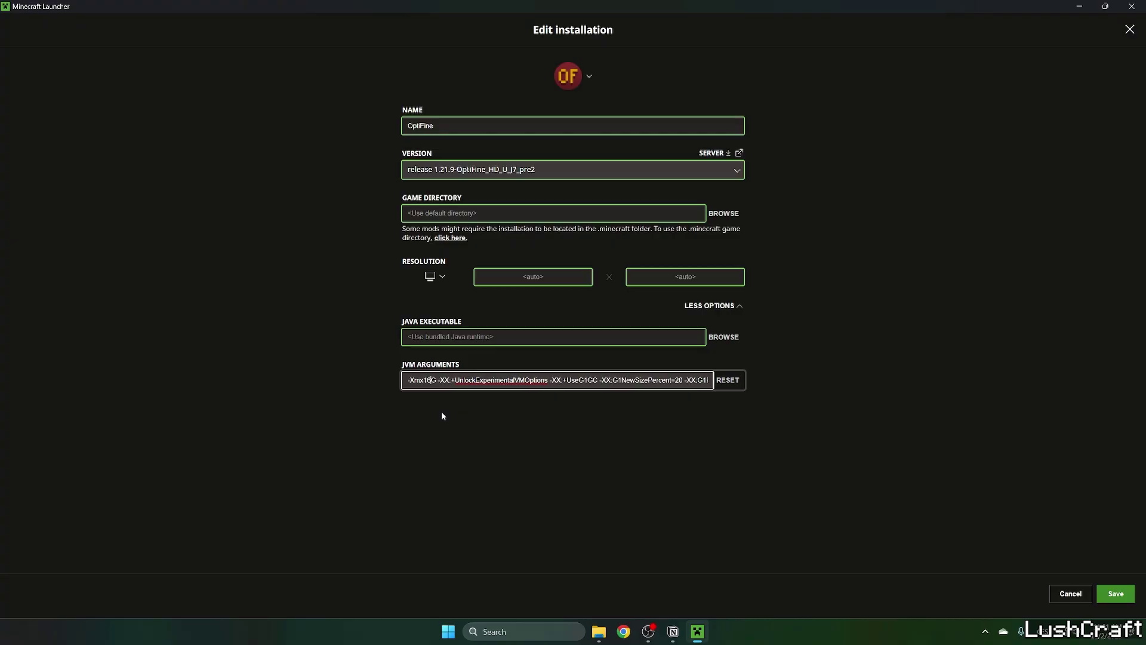
{"action": "left_click", "coordinate": [367, 409]}
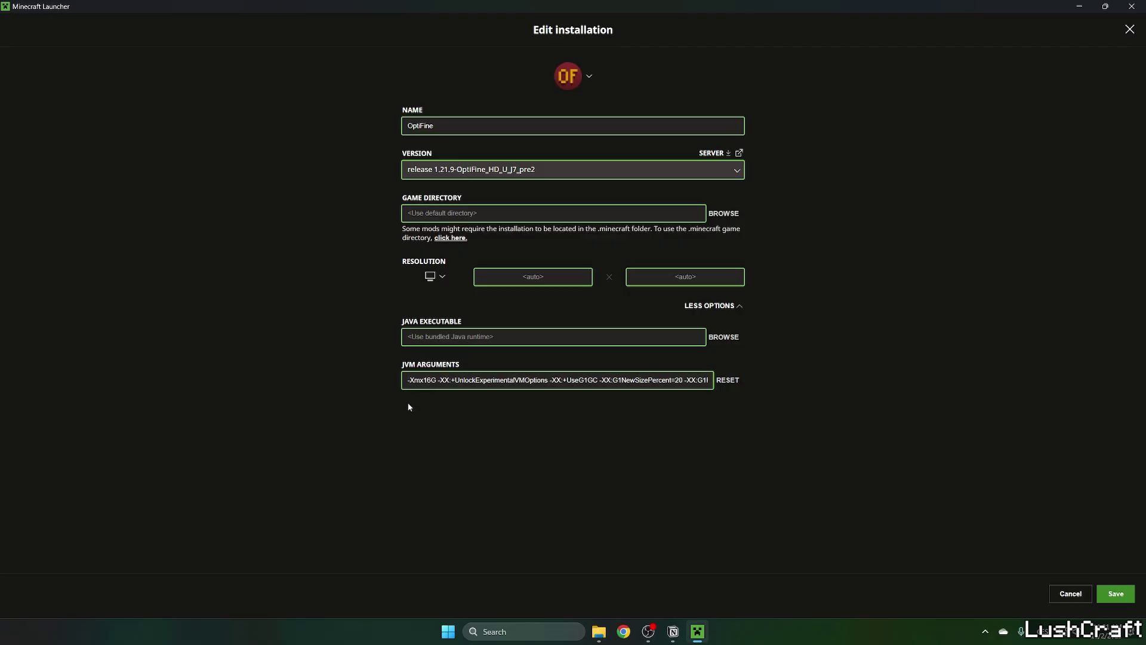
{"action": "left_click", "coordinate": [1116, 593]}
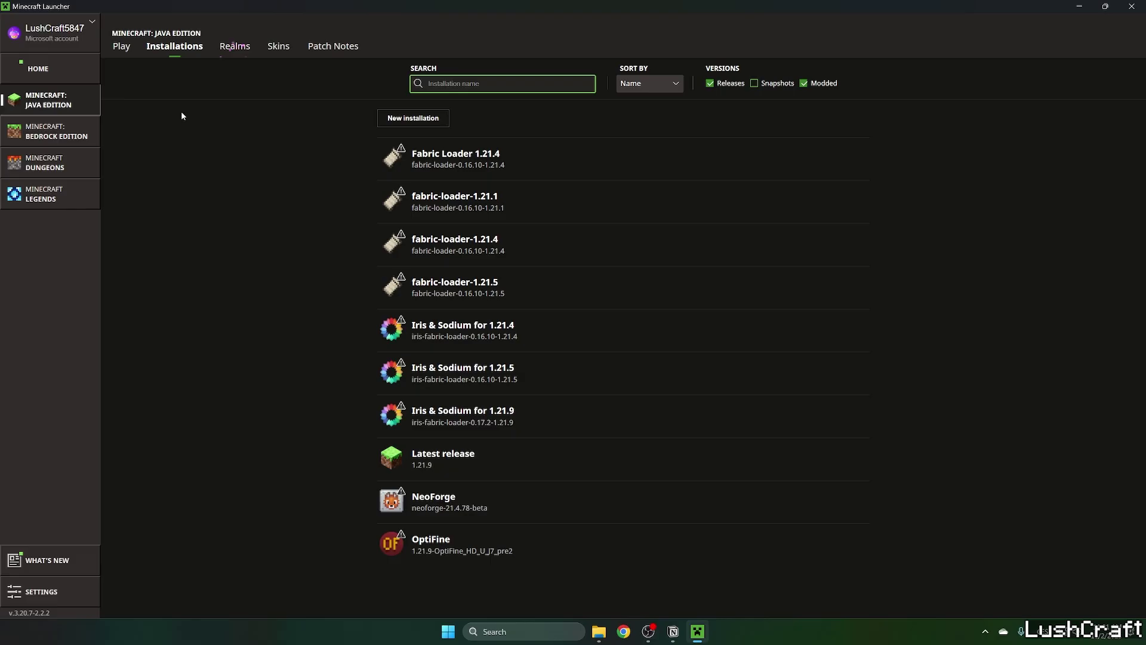
Launch the OptiFine installation, accept the modified-installation risks without further warnings, and maximize the game window.
{"action": "left_click", "coordinate": [121, 46]}
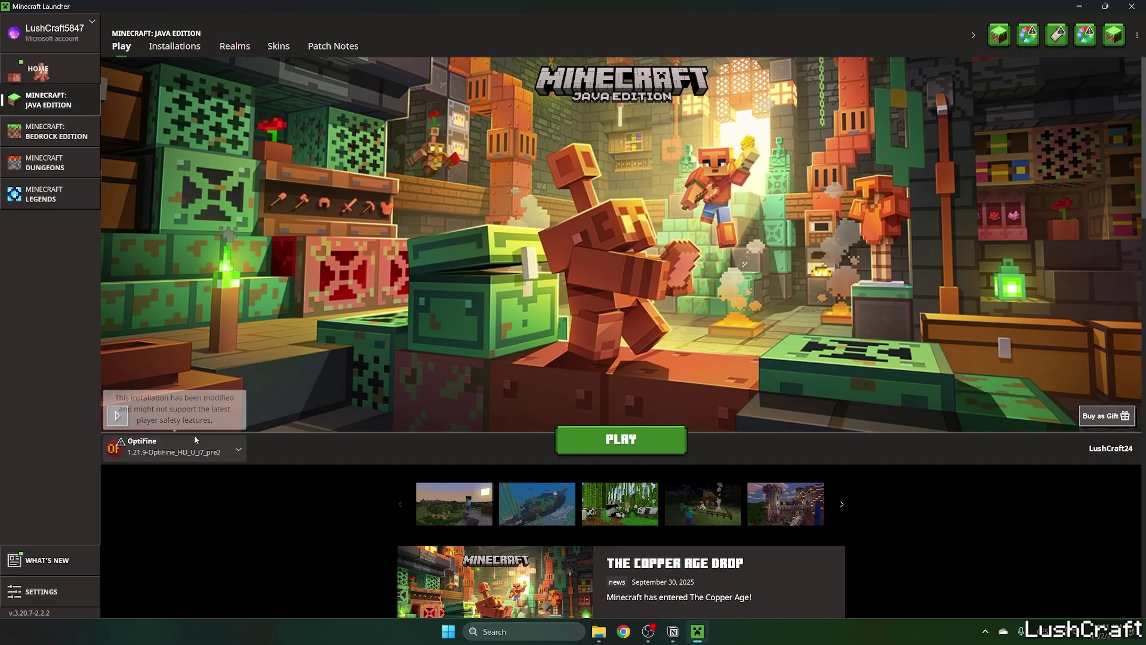
{"action": "left_click", "coordinate": [153, 455]}
{"action": "left_click", "coordinate": [155, 457]}
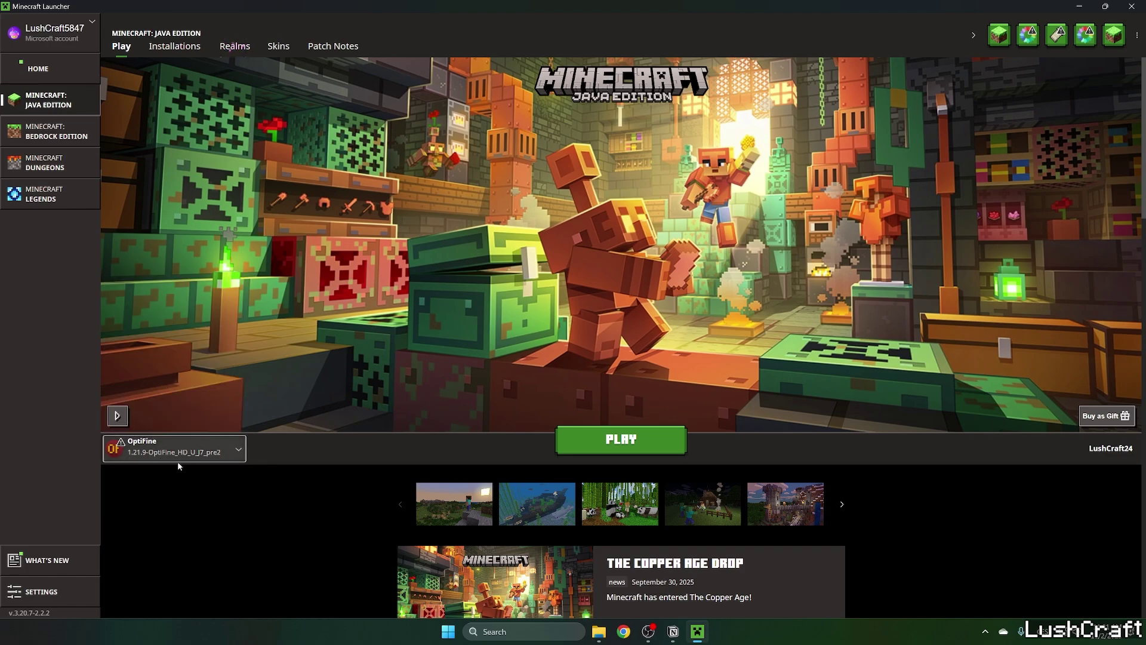
{"action": "left_click", "coordinate": [610, 449]}
{"action": "left_click", "coordinate": [534, 336]}
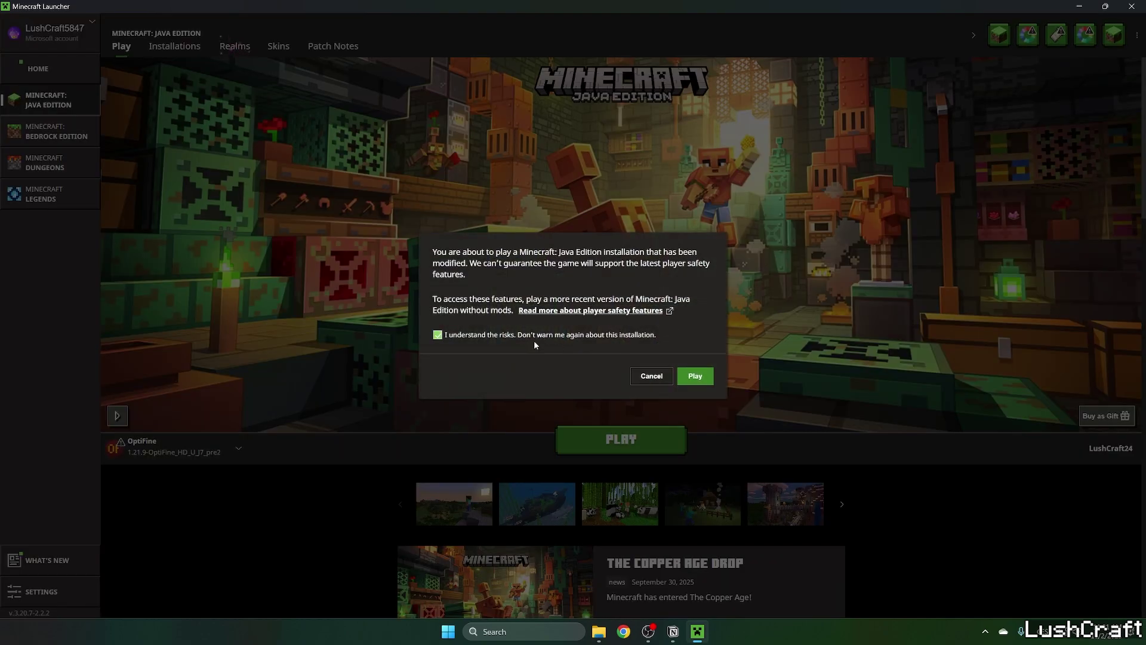
{"action": "left_click", "coordinate": [695, 376]}
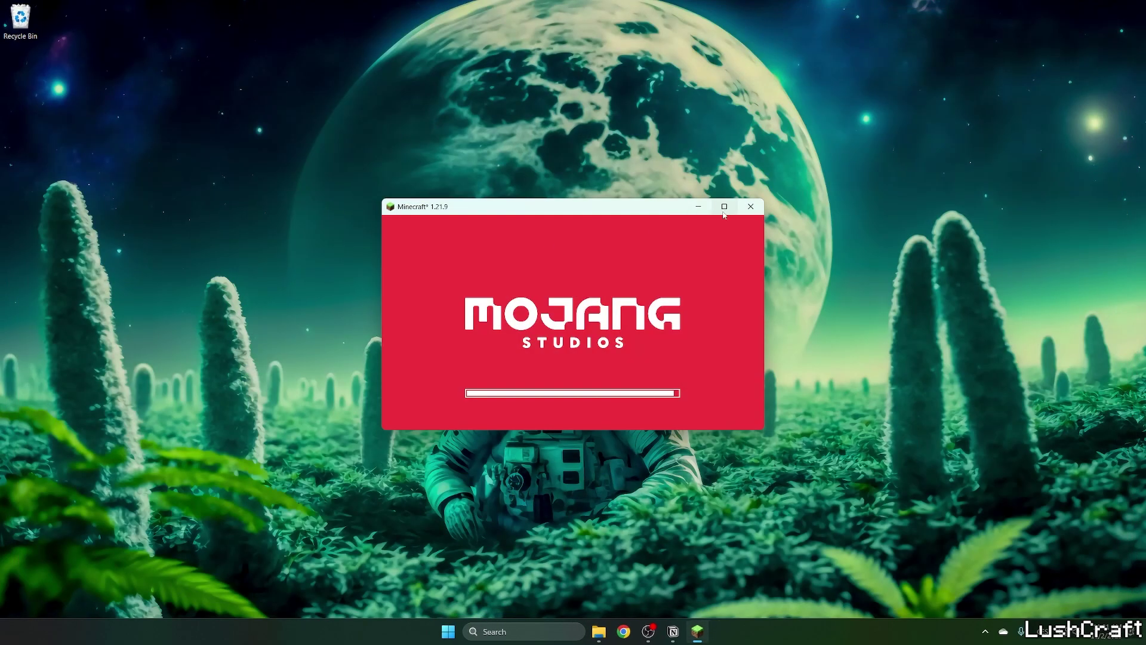
{"action": "left_click", "coordinate": [724, 210]}
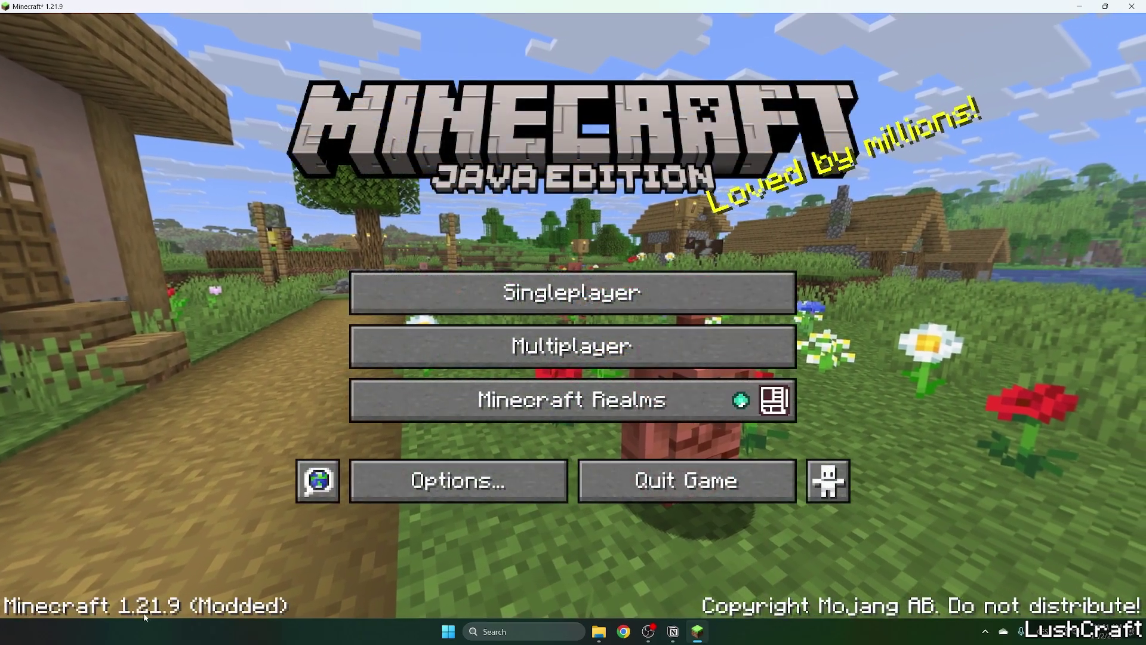
Load the LushCraft world in singleplayer.
{"action": "left_click", "coordinate": [490, 293]}
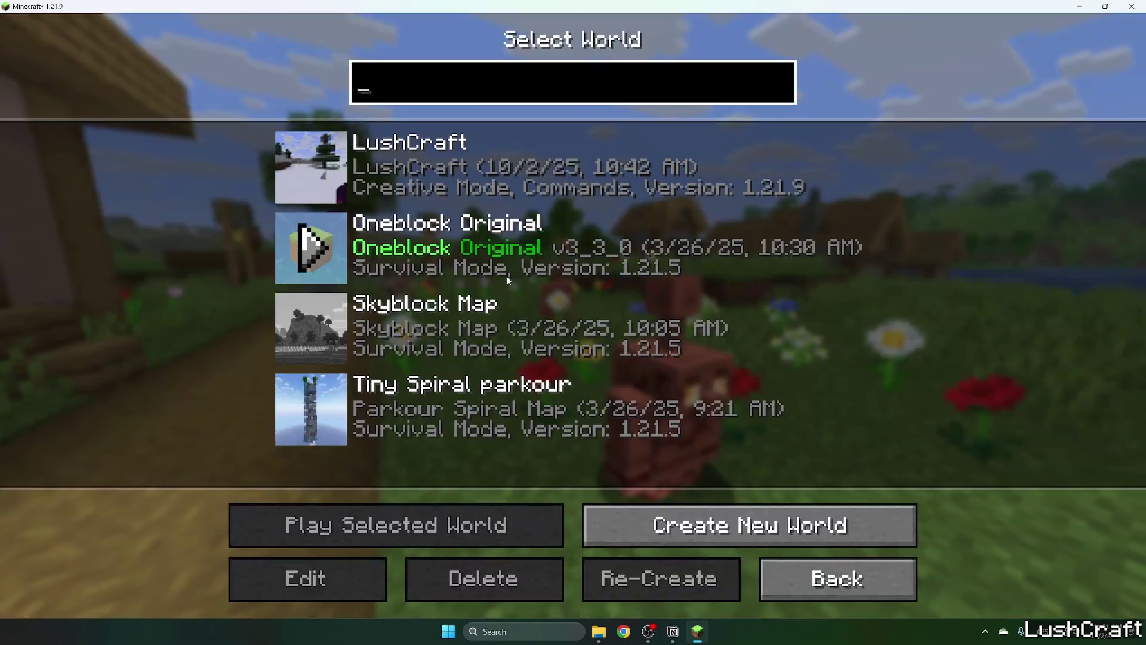
{"action": "double_click", "coordinate": [476, 182]}
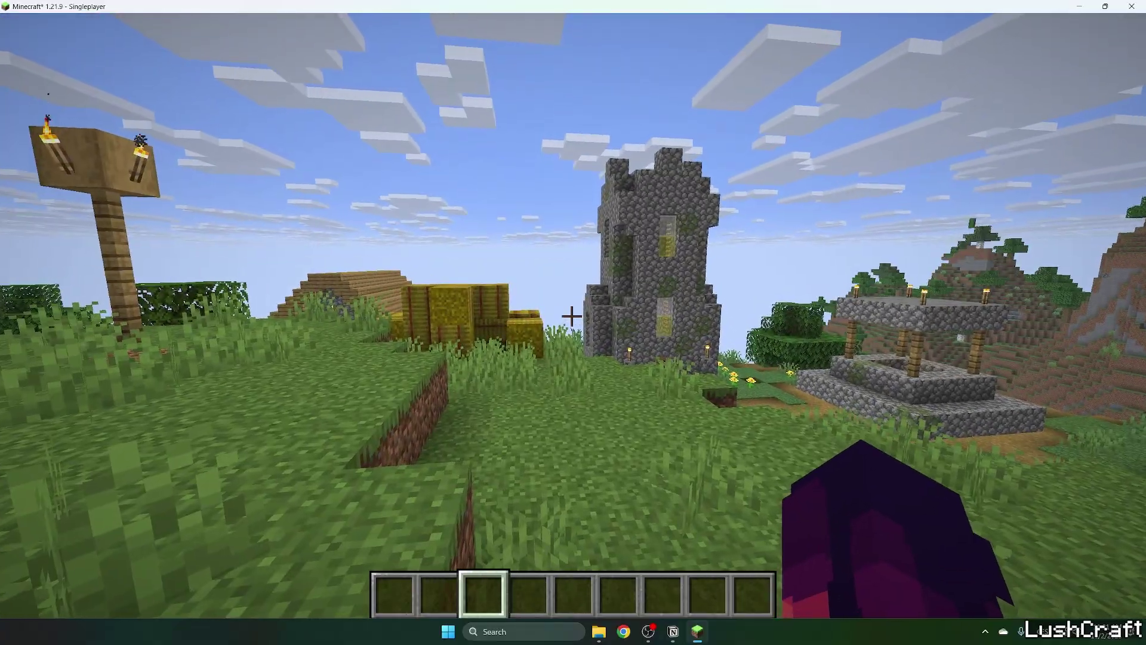
{"action": "key", "text": "c"}
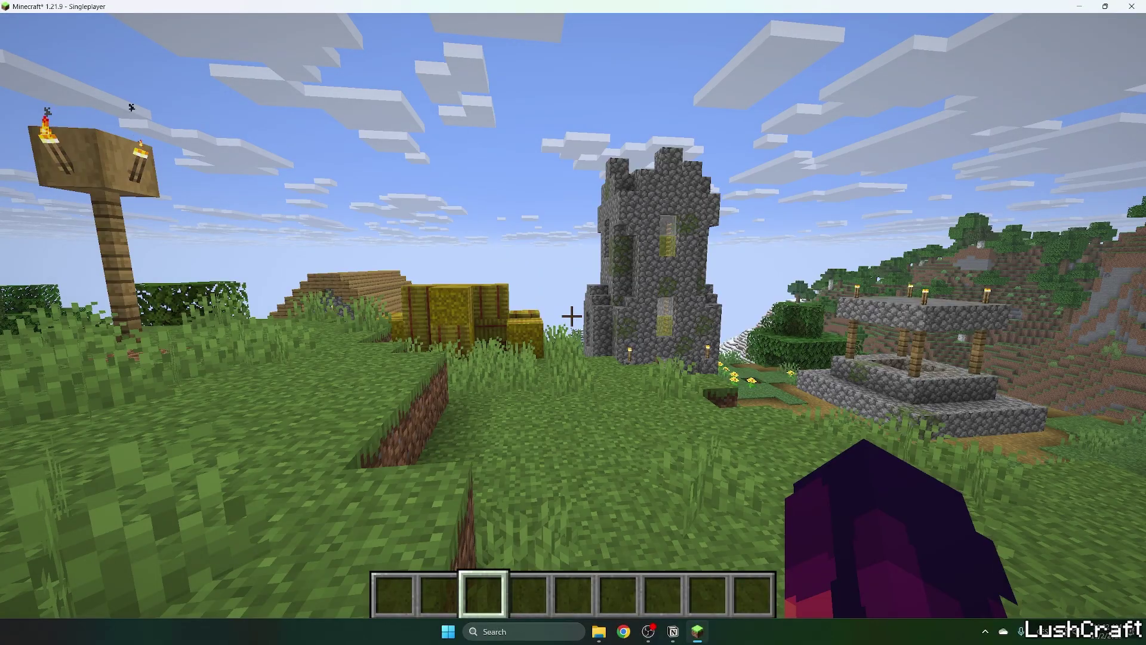
Look at the available shader packs from the game's video settings and return to the video settings.
{"action": "key", "text": "Escape"}
{"action": "left_click", "coordinate": [457, 287]}
{"action": "left_click", "coordinate": [394, 292]}
{"action": "left_click", "coordinate": [394, 388]}
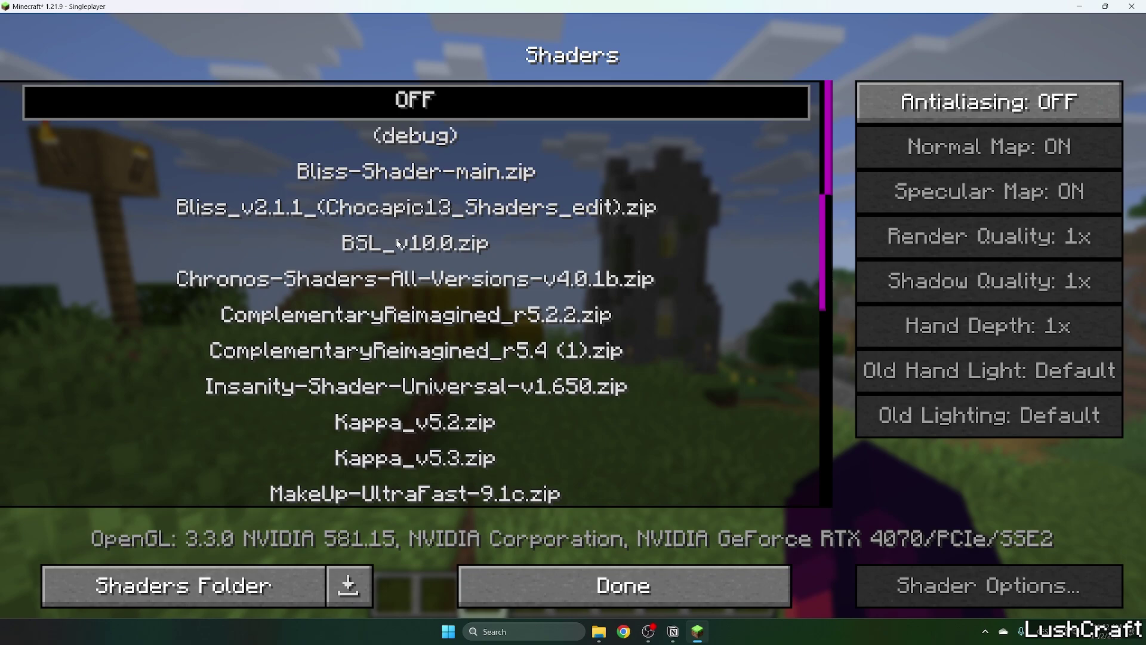
{"action": "left_click", "coordinate": [433, 173]}
{"action": "left_click", "coordinate": [505, 578]}
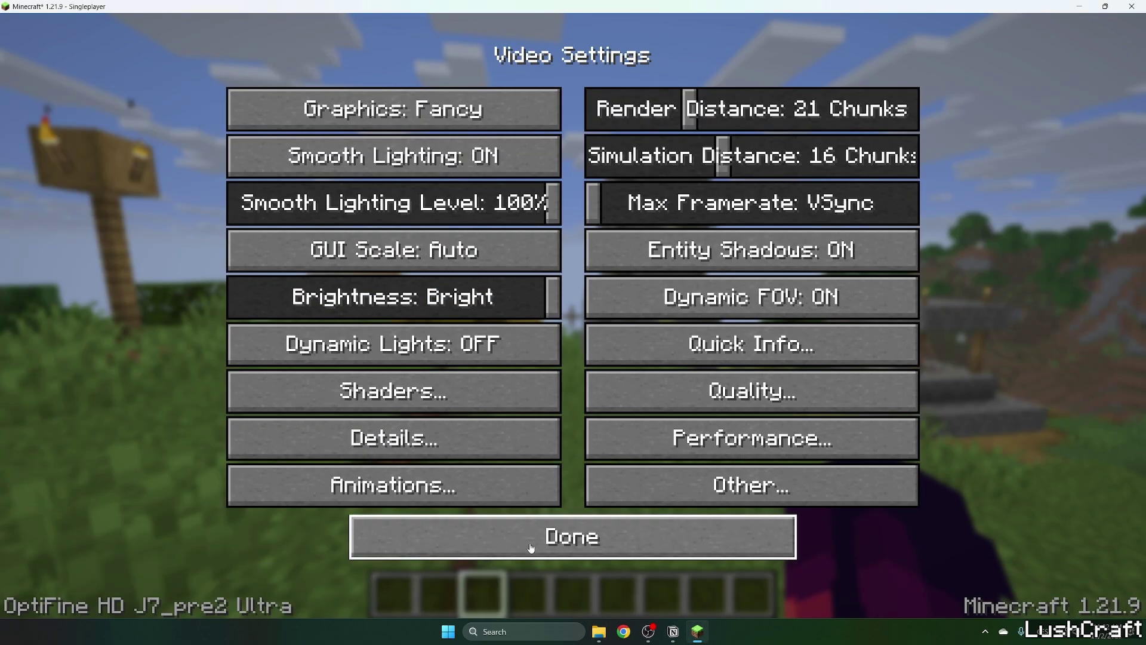
Reopen the shader list, examine the packs further down and return to the world.
{"action": "left_click", "coordinate": [450, 391]}
{"action": "scroll", "coordinate": [538, 359], "scroll_direction": "down", "scroll_amount": 10}
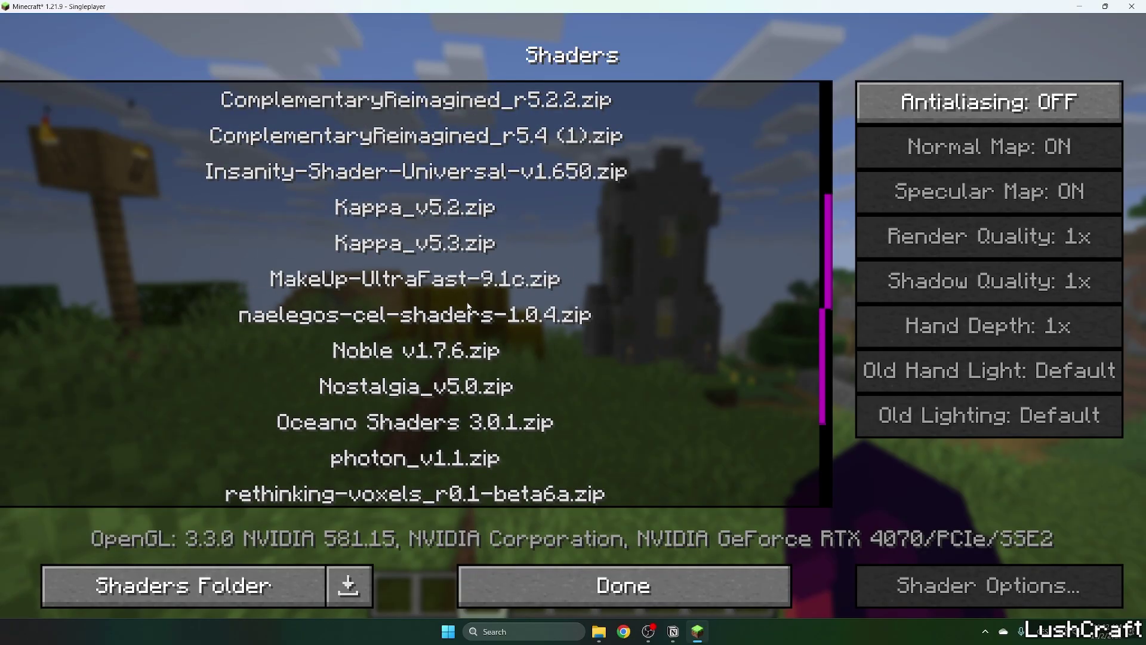
{"action": "left_click", "coordinate": [537, 448]}
{"action": "left_click", "coordinate": [588, 589]}
{"action": "left_click", "coordinate": [571, 537]}
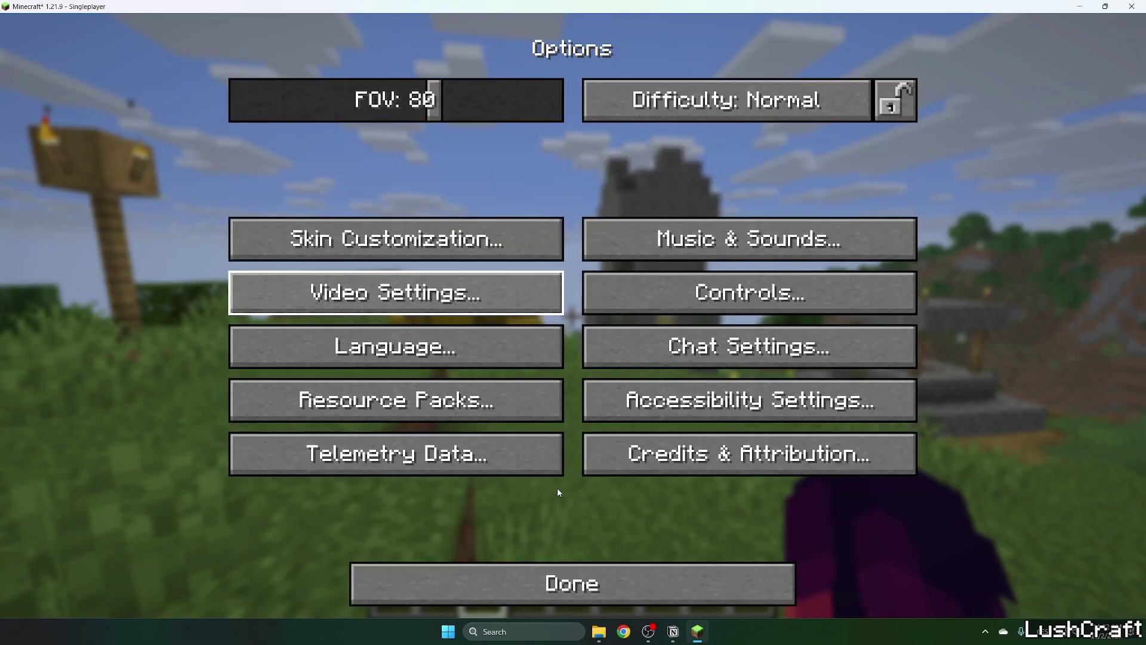
{"action": "left_click", "coordinate": [553, 583]}
{"action": "left_click", "coordinate": [573, 202]}
Move around the village and its surroundings to examine how the world renders with OptiFine.
{"action": "key", "text": "w"}
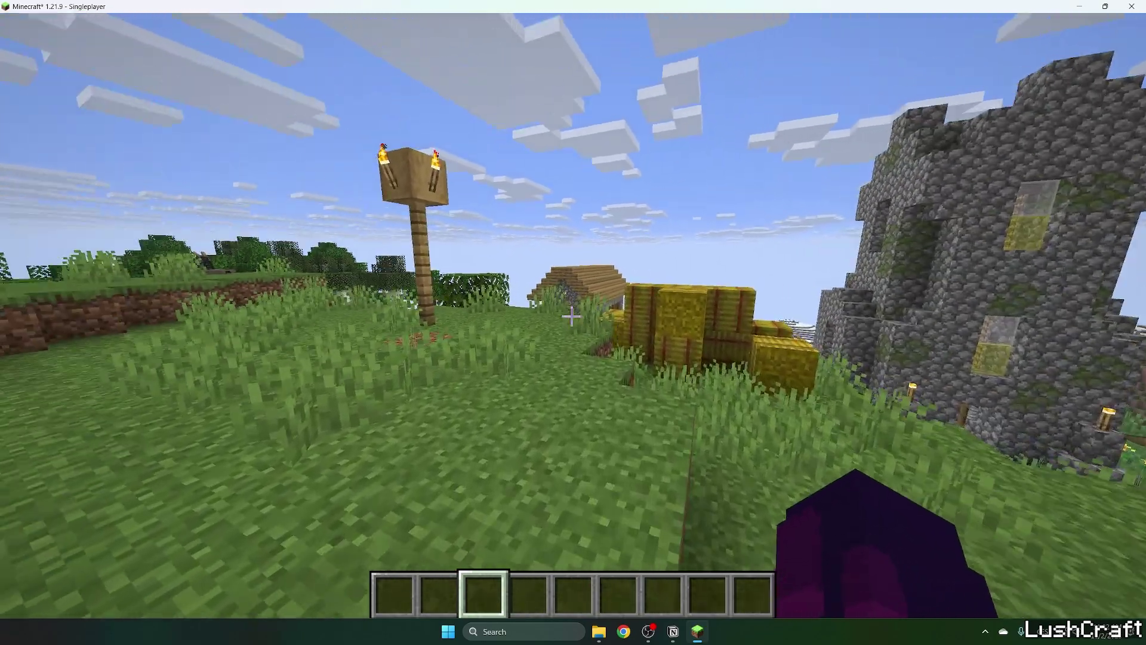
{"action": "key", "text": "space"}
{"action": "key", "text": "w"}
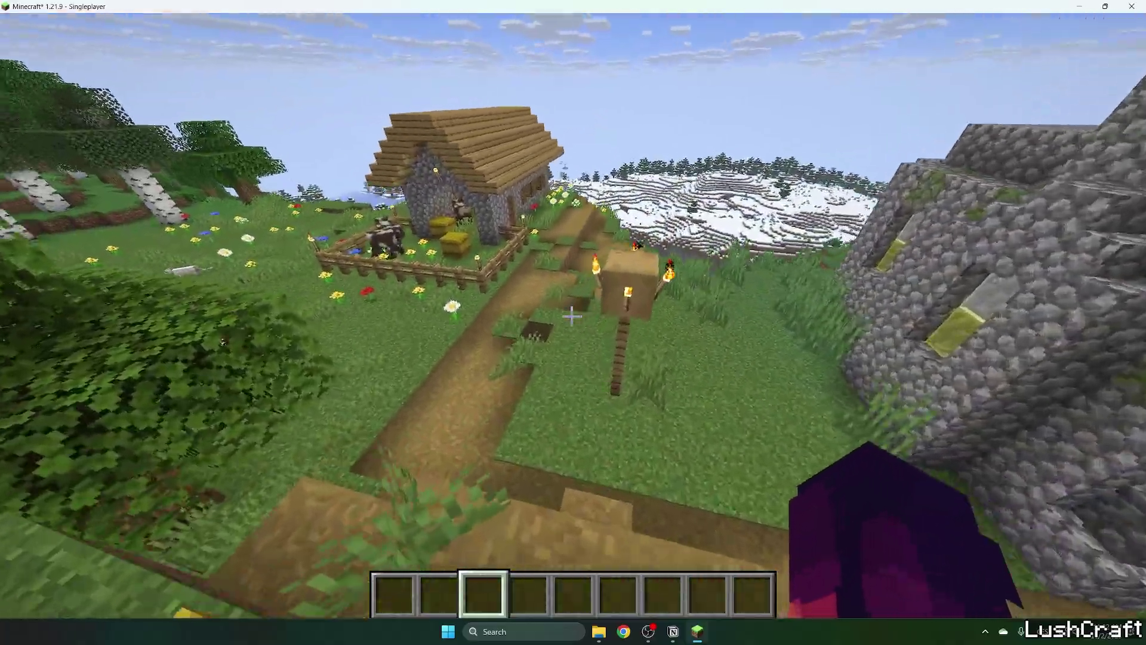
{"action": "key", "text": "w"}
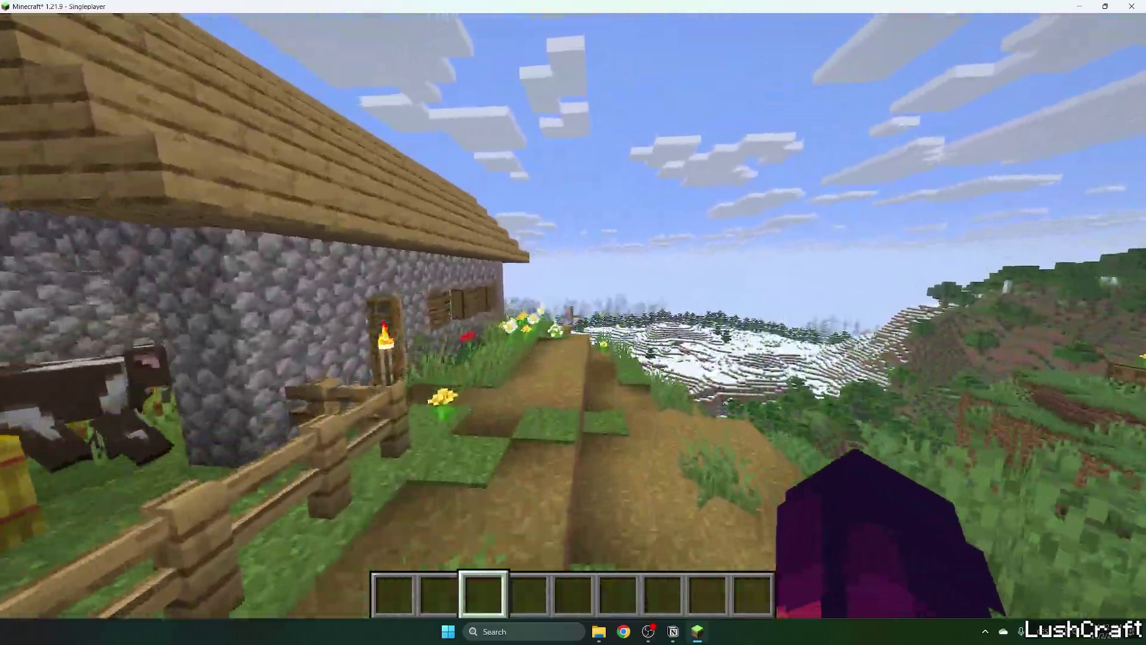
{"action": "key", "text": "w"}
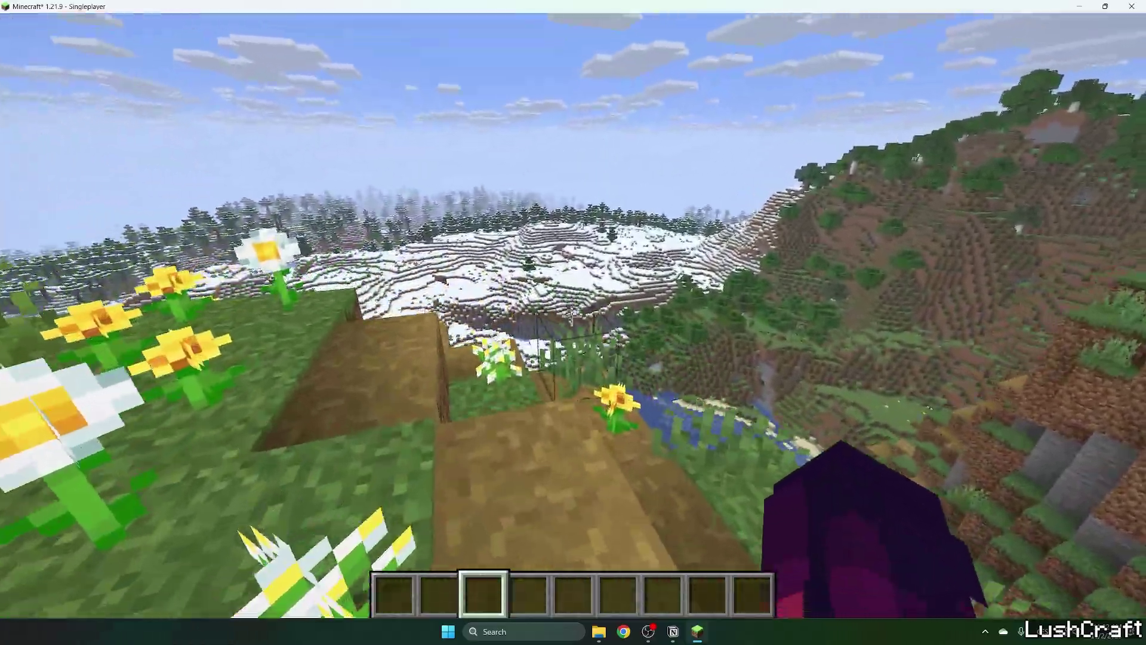
{"action": "key", "text": "w"}
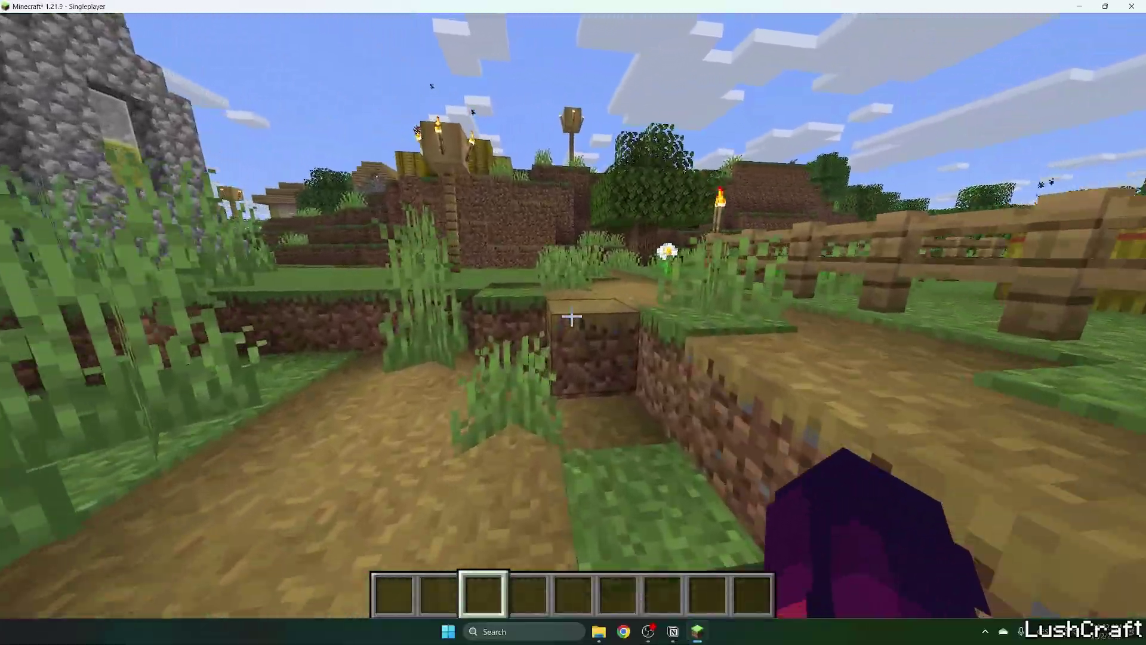
{"action": "key", "text": "w"}
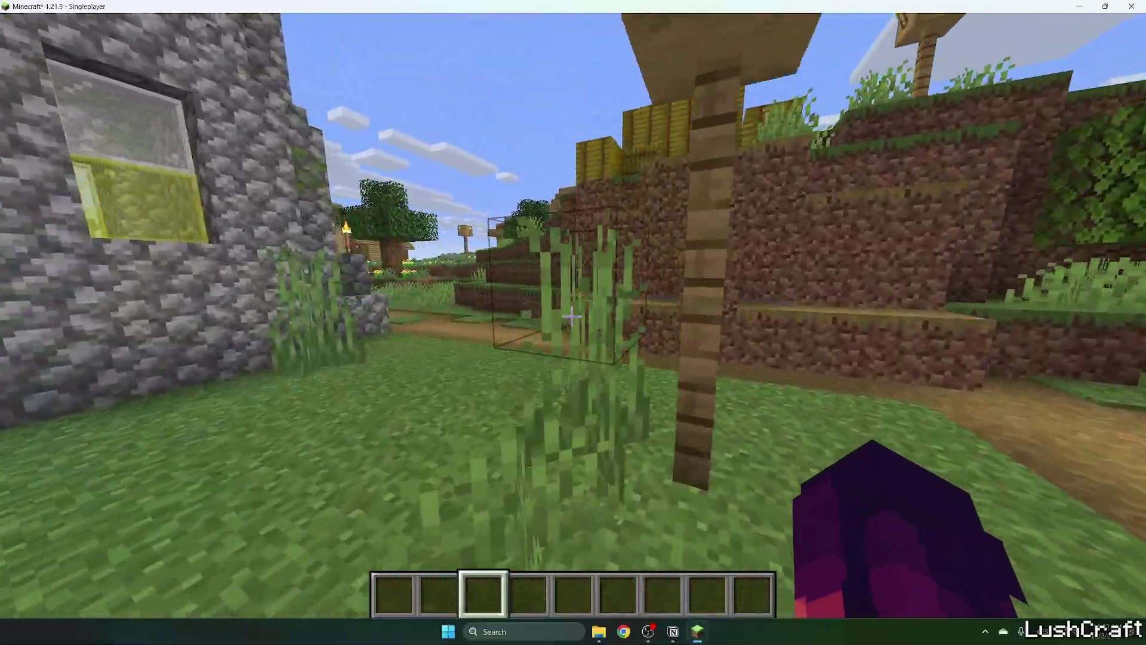
{"action": "key", "text": "w"}
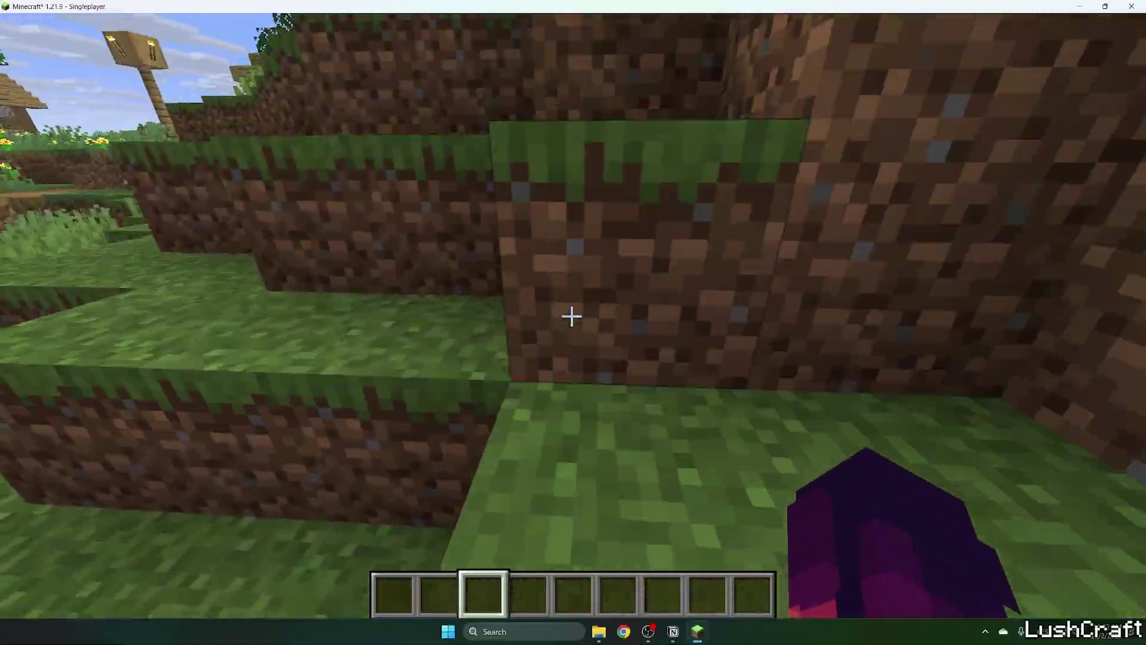